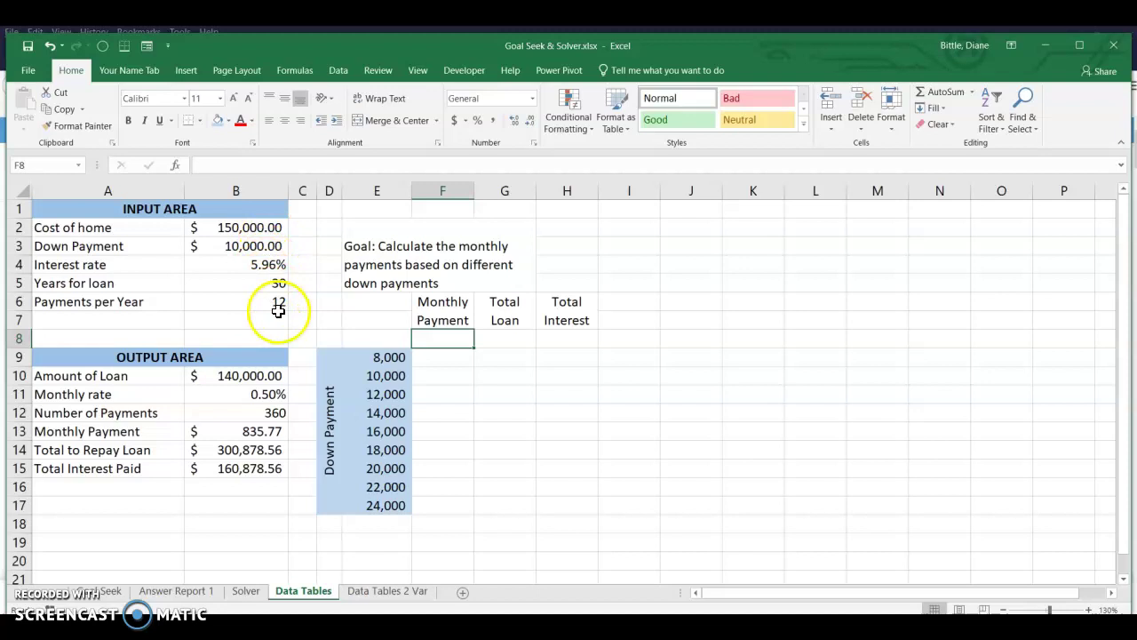
Step: Link cell F8 under the Monthly Payment heading to the calculated monthly payment with =B13
left_click(448, 336)
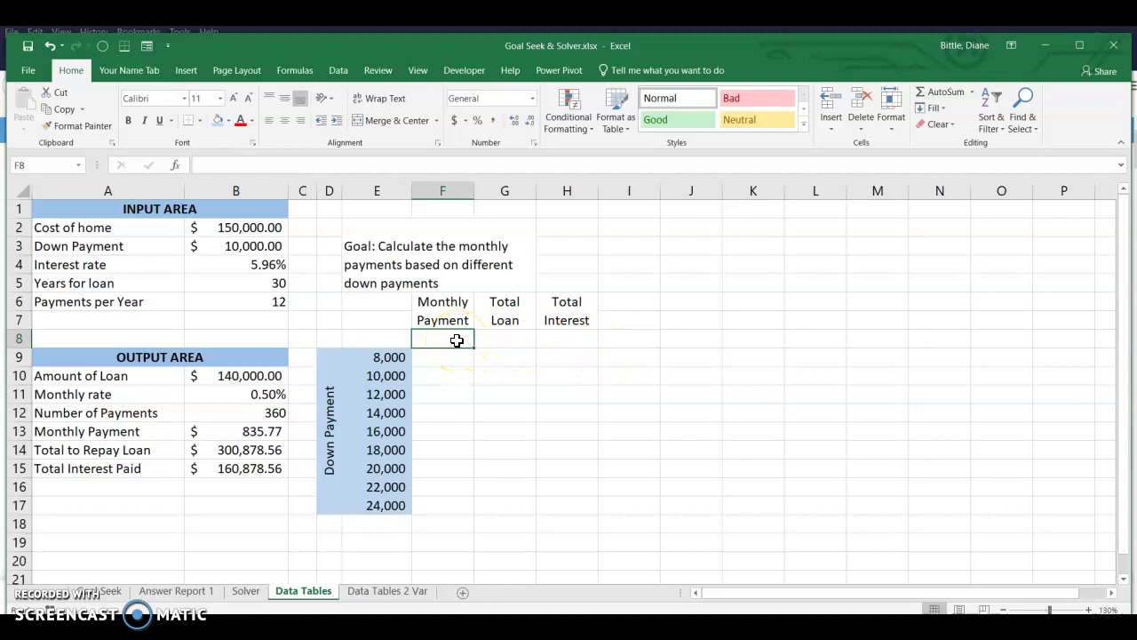
type("=")
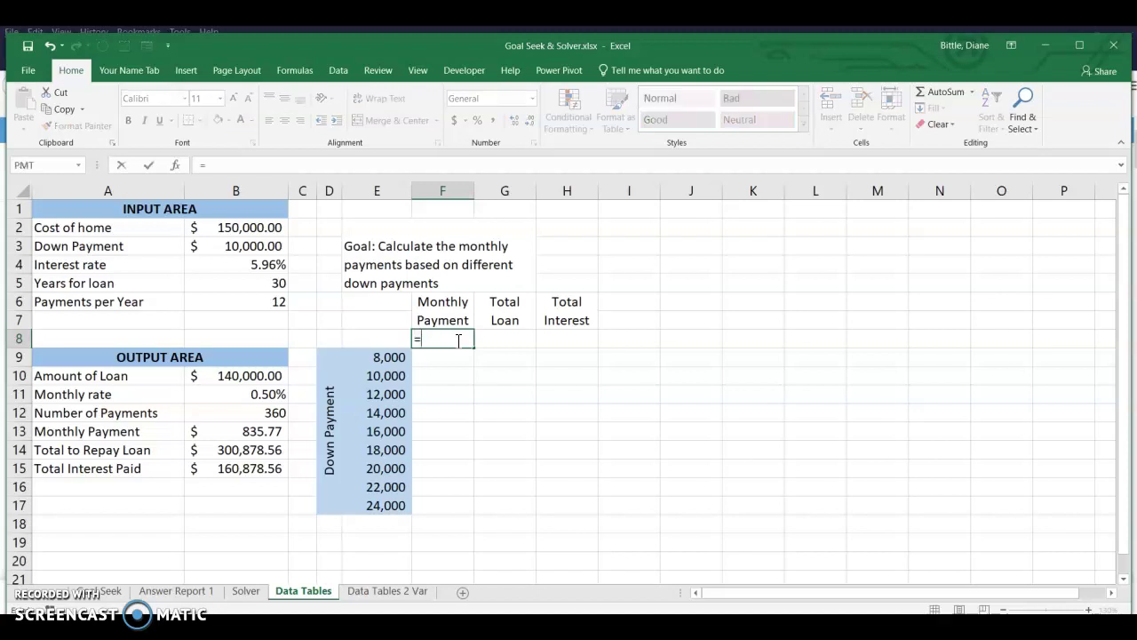
left_click(259, 431)
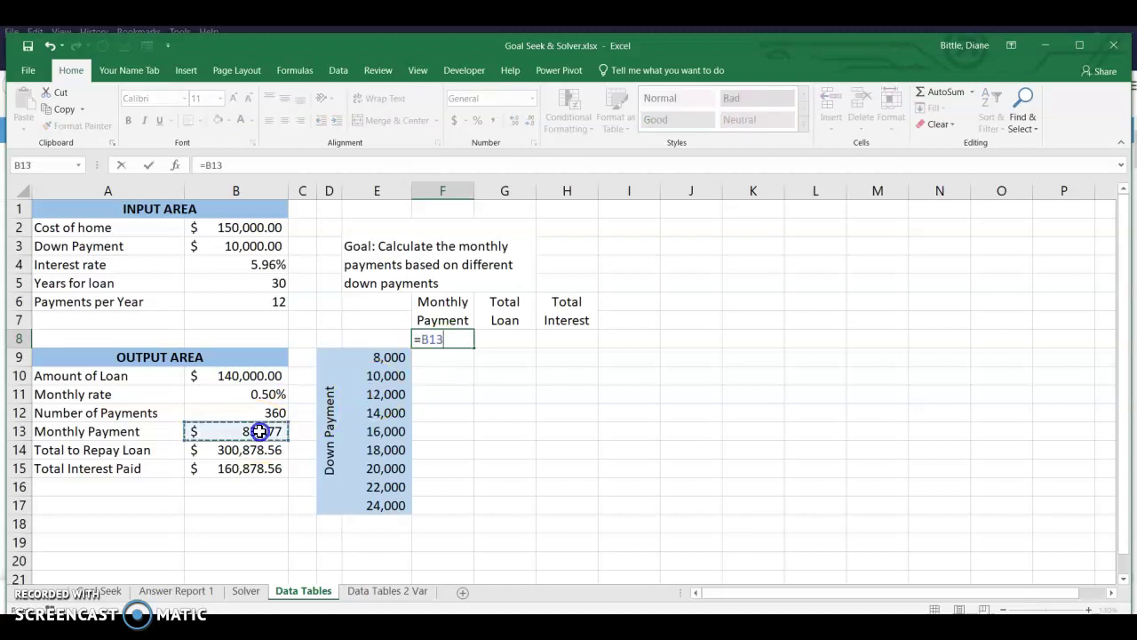
key("Return")
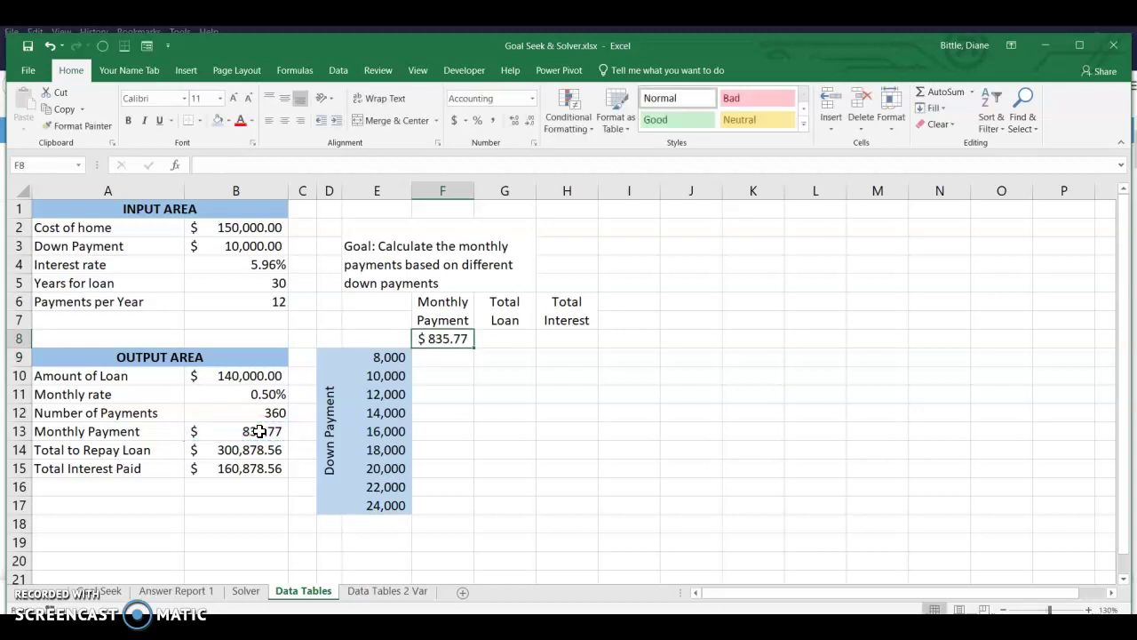
Step: Link cell G8 under the Total Loan heading to the total to repay the loan with =B14
key("Up")
key("Right")
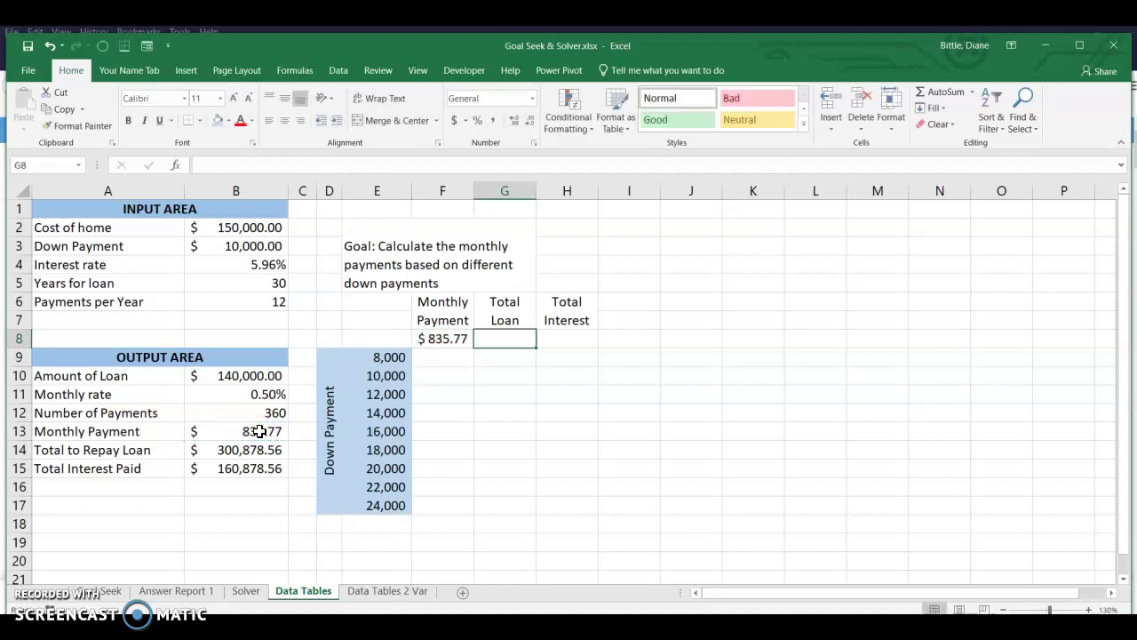
type("=")
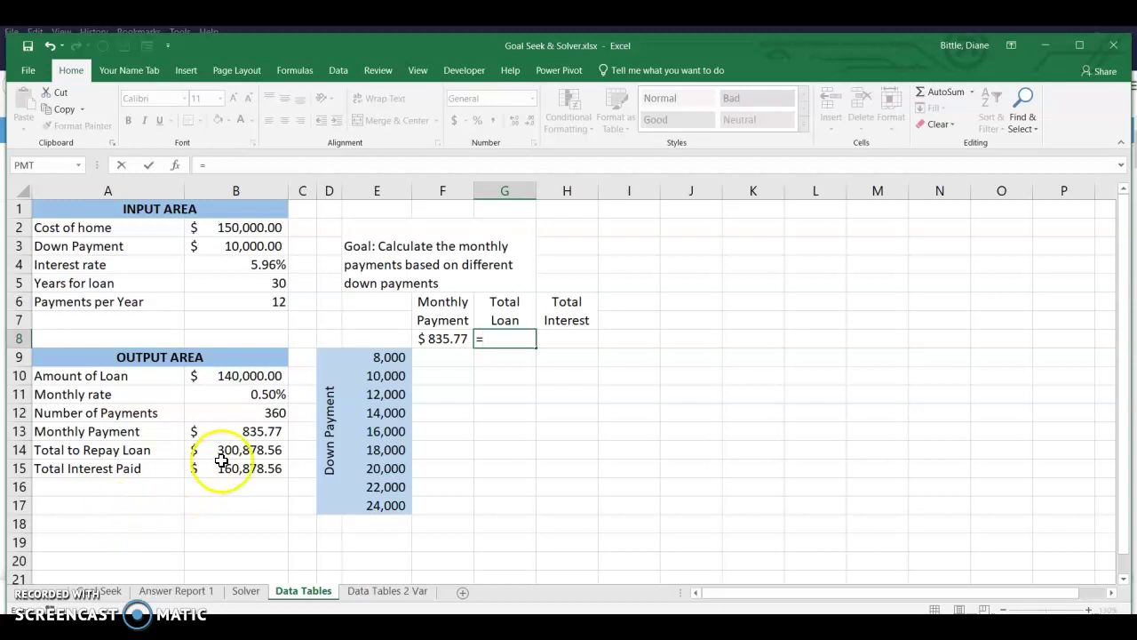
left_click(234, 447)
key("Return")
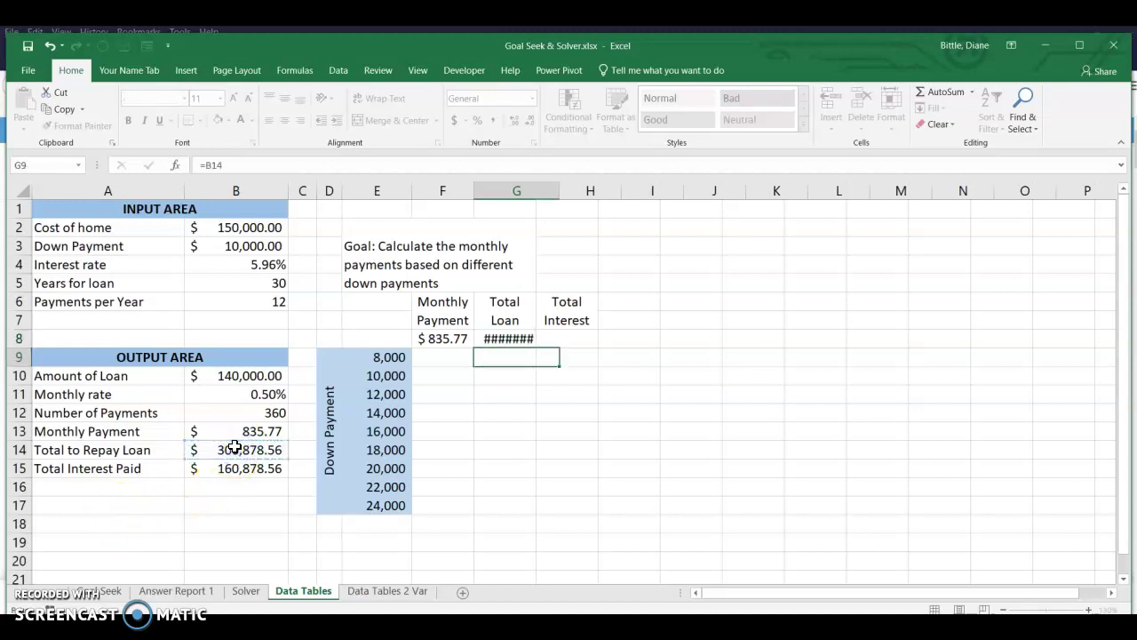
Step: Link cell H8 under the Total Interest heading to the total interest paid with =B15
key("Up")
key("Right")
type("=")
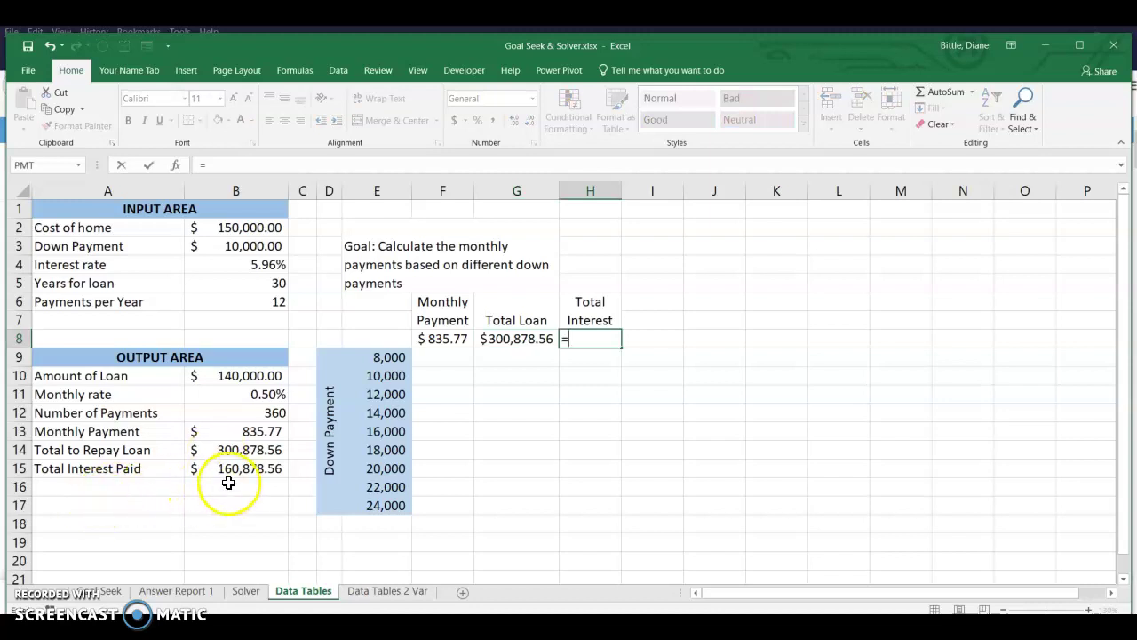
left_click(233, 470)
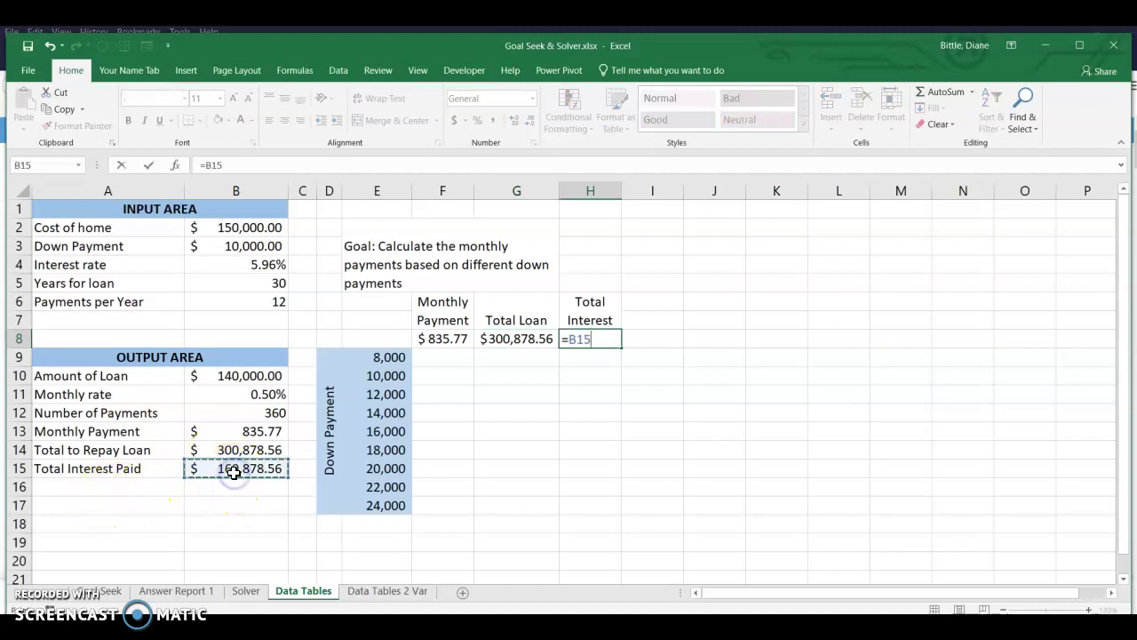
key("Return")
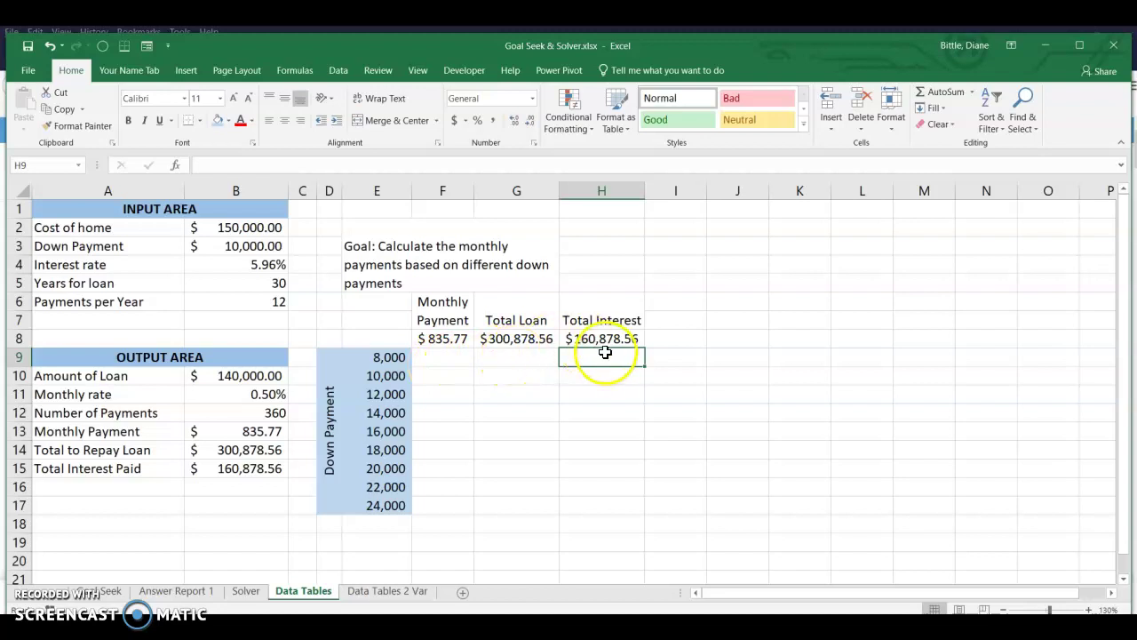
Step: Create a one-variable What-If data table over E8:H17, using the down payment in B3 as the column input cell
left_click(394, 393)
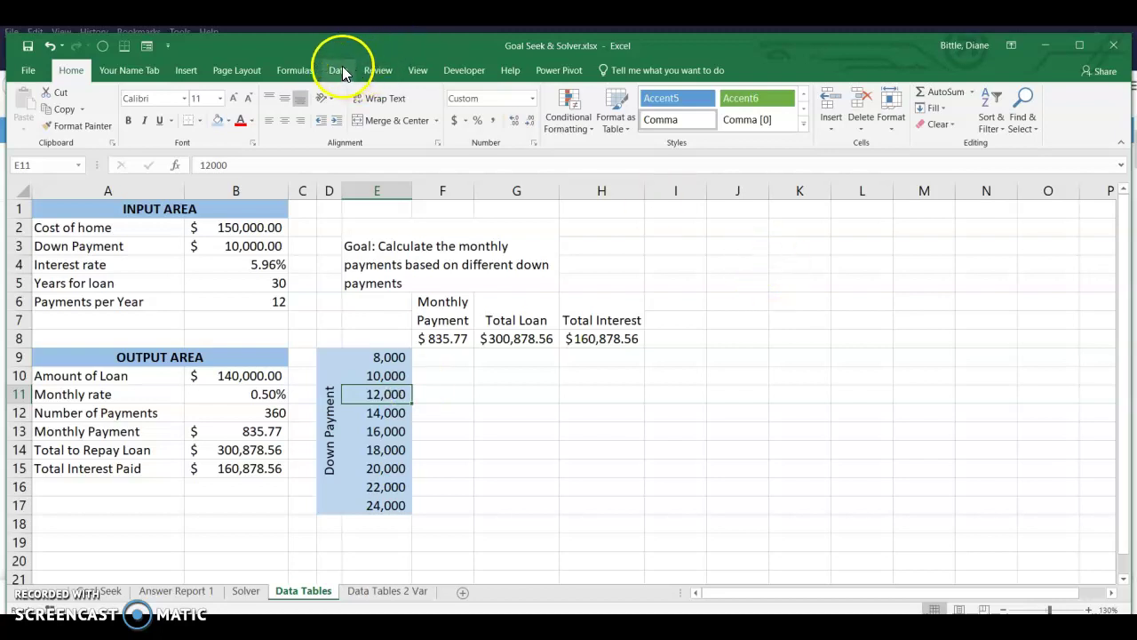
left_click(379, 341)
left_click_drag(380, 340, 611, 507)
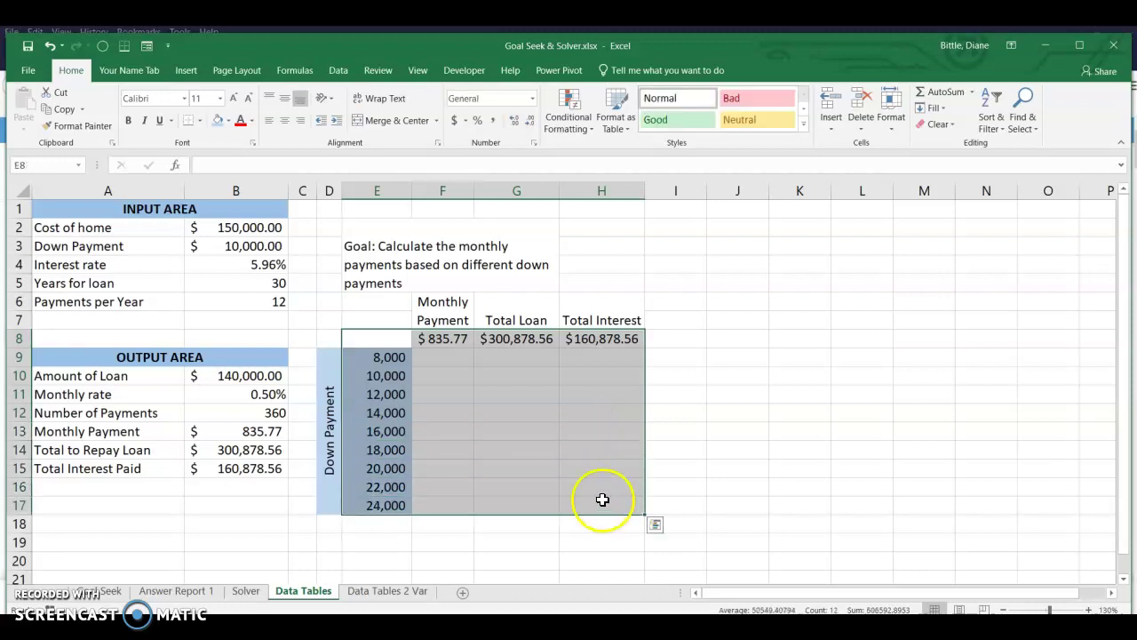
left_click(349, 75)
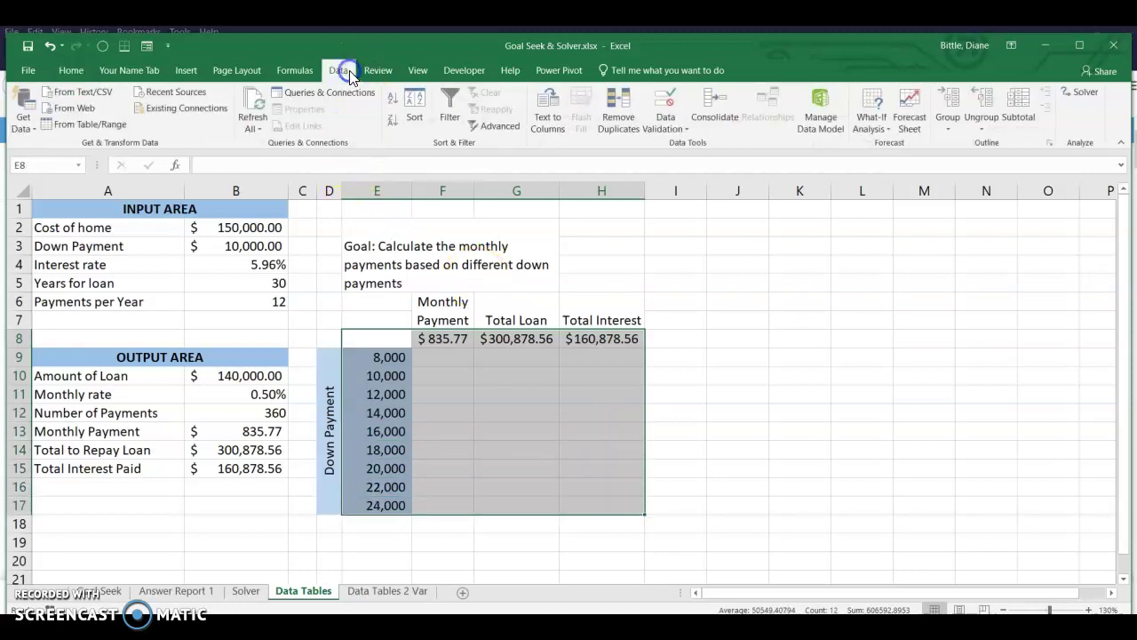
left_click(878, 123)
left_click(899, 181)
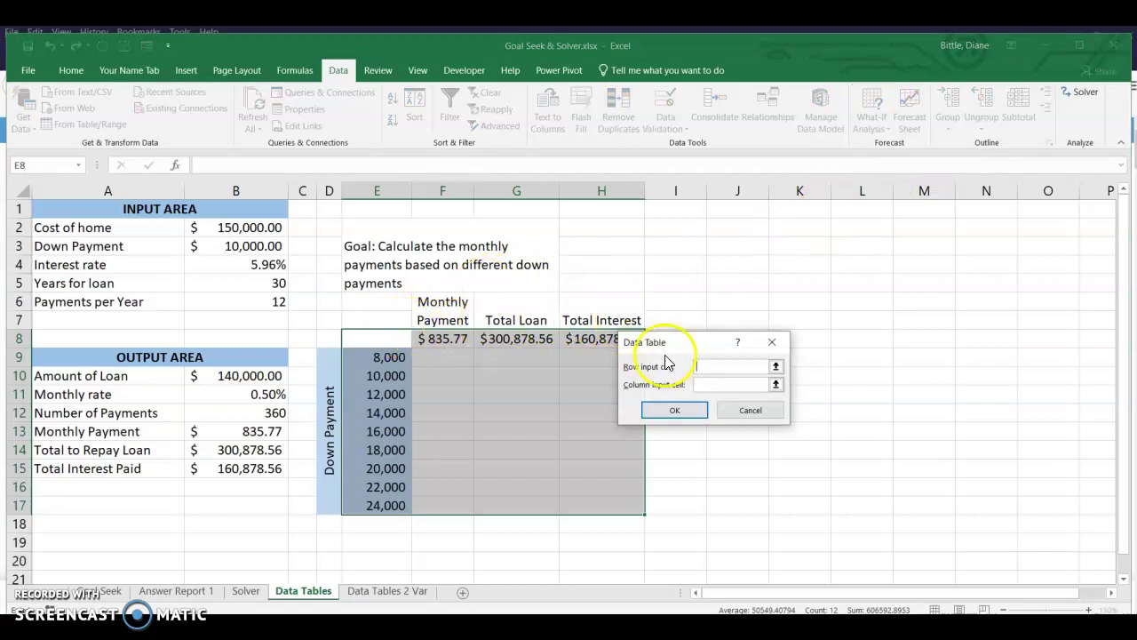
left_click(700, 386)
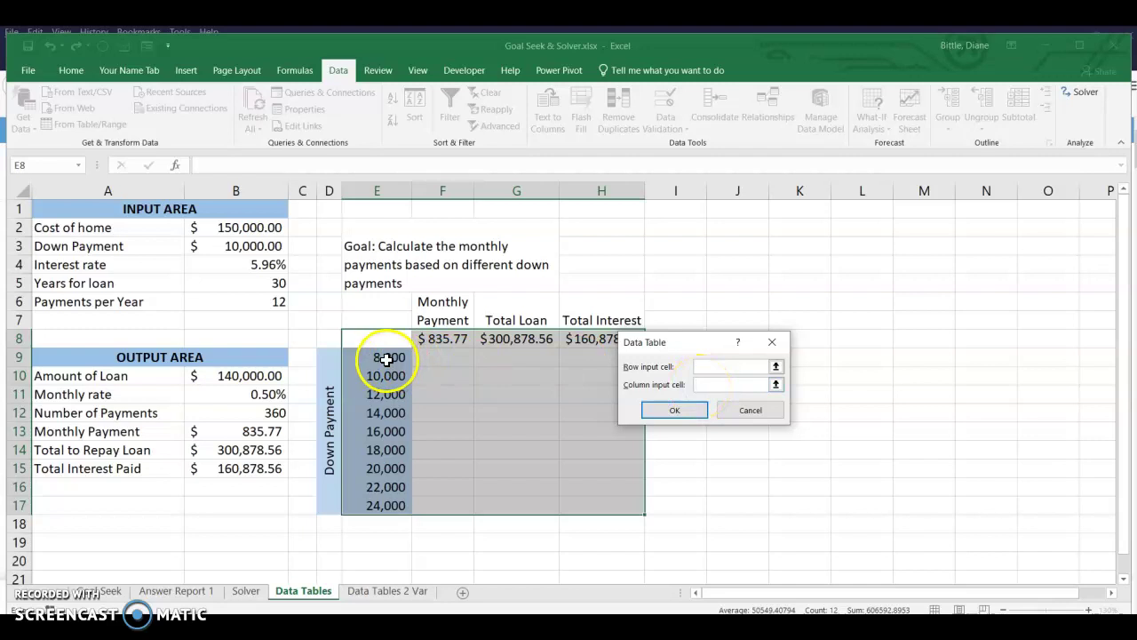
left_click(252, 250)
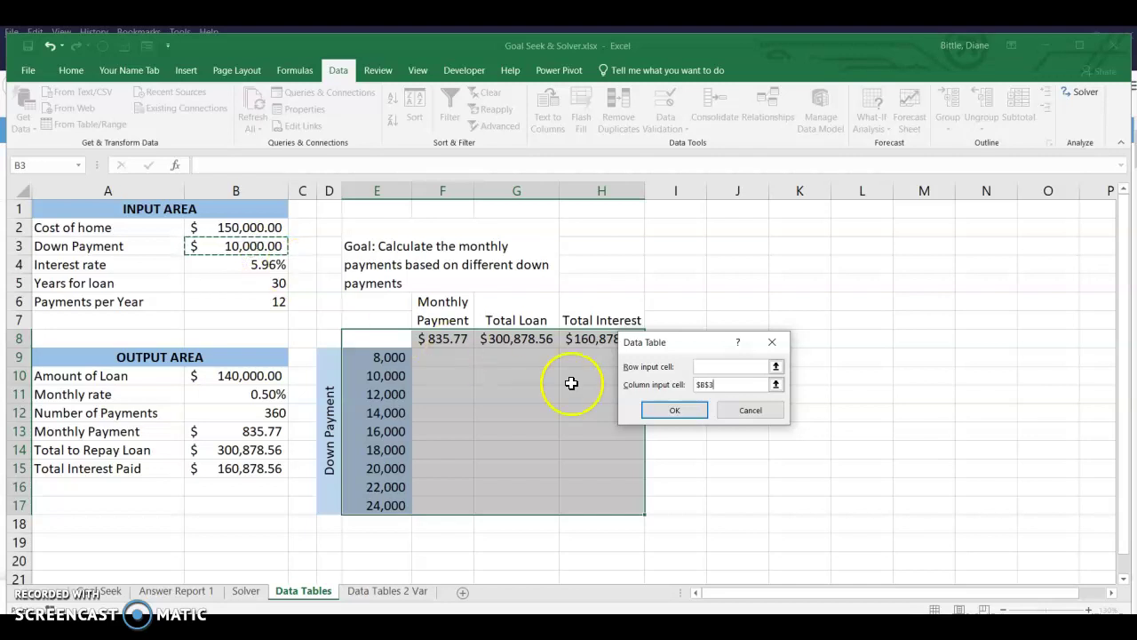
left_click(668, 410)
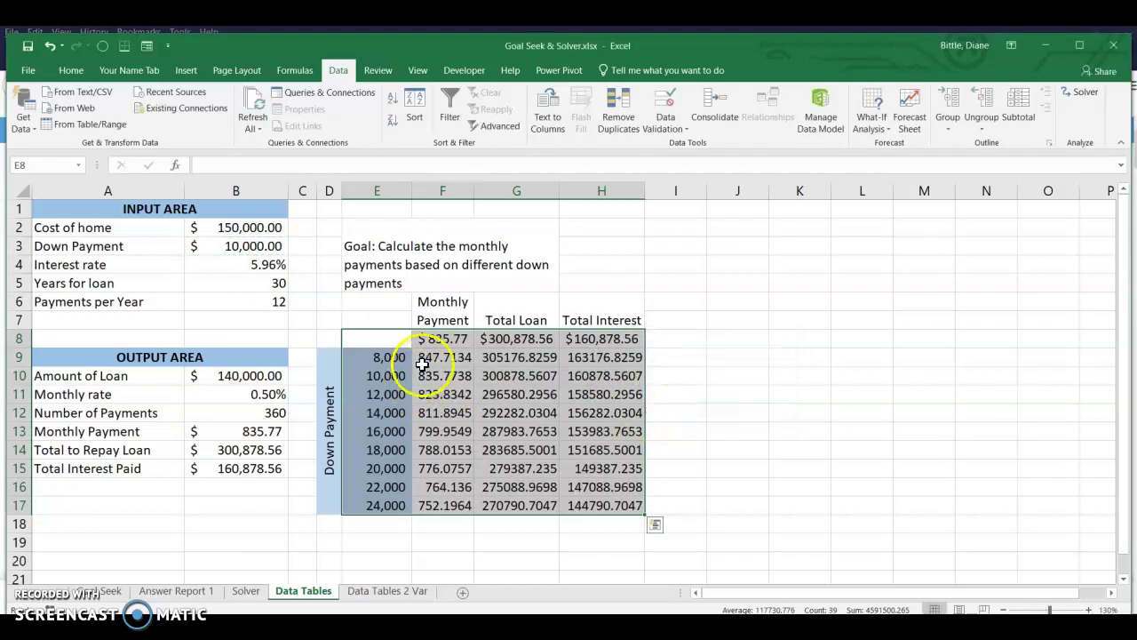
Step: Format the data table results in F9:H17 as Accounting with dollar signs and two decimal places
left_click_drag(442, 359, 610, 510)
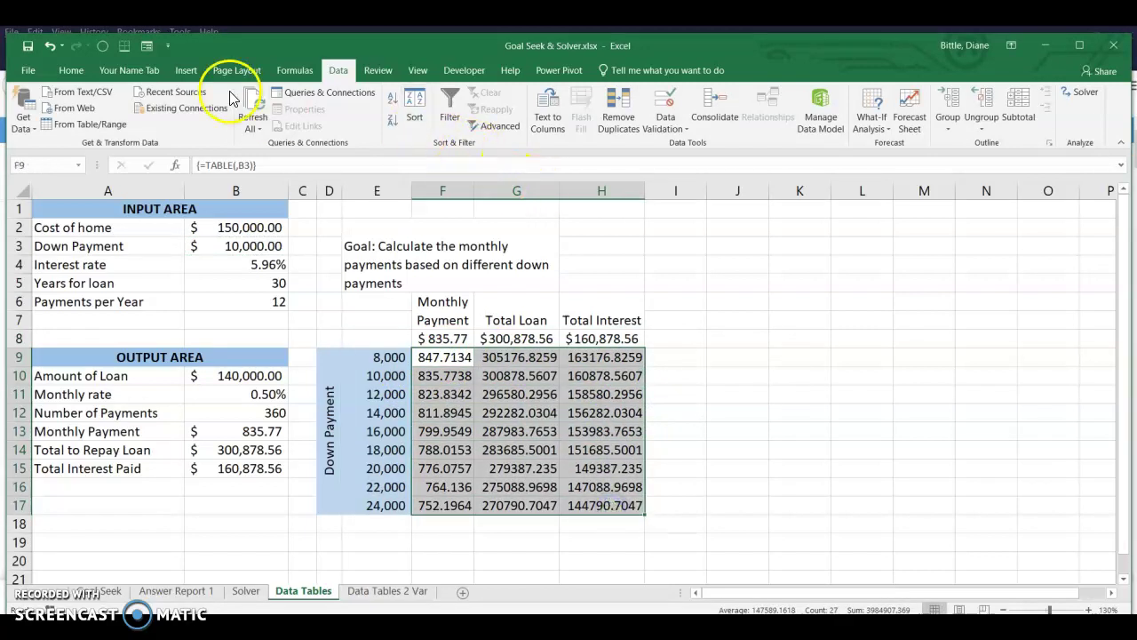
left_click(73, 70)
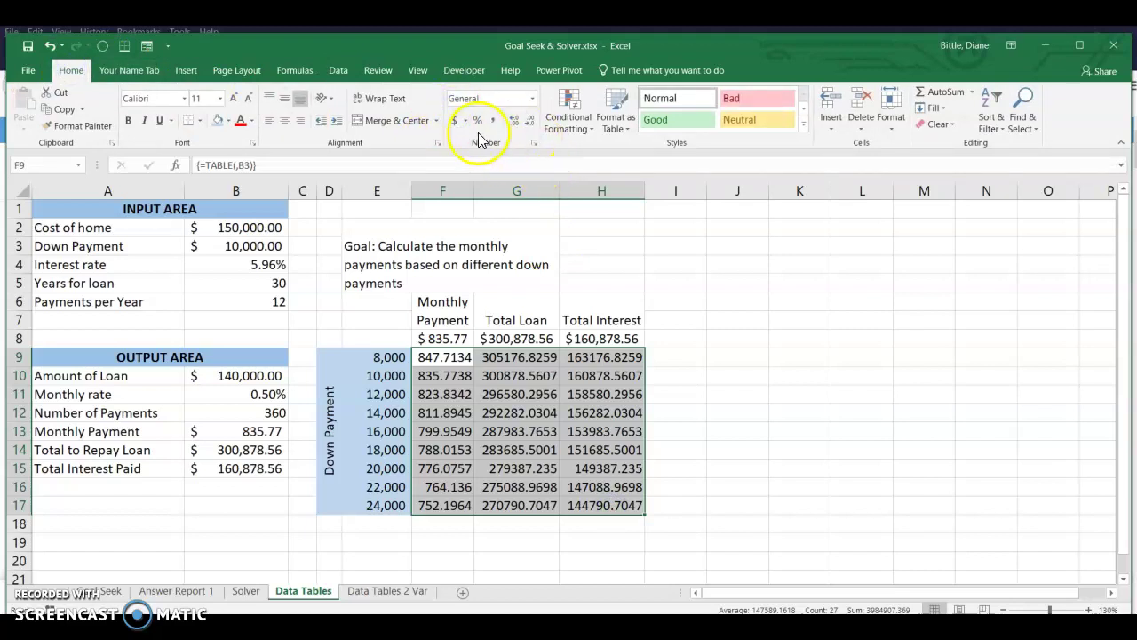
left_click(455, 121)
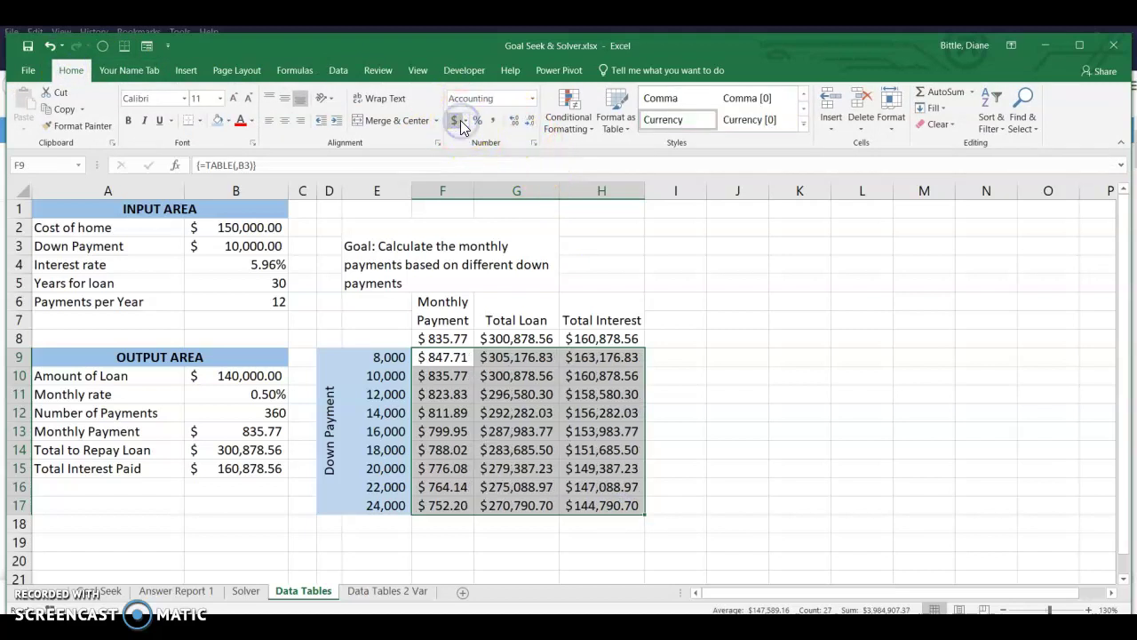
left_click(529, 129)
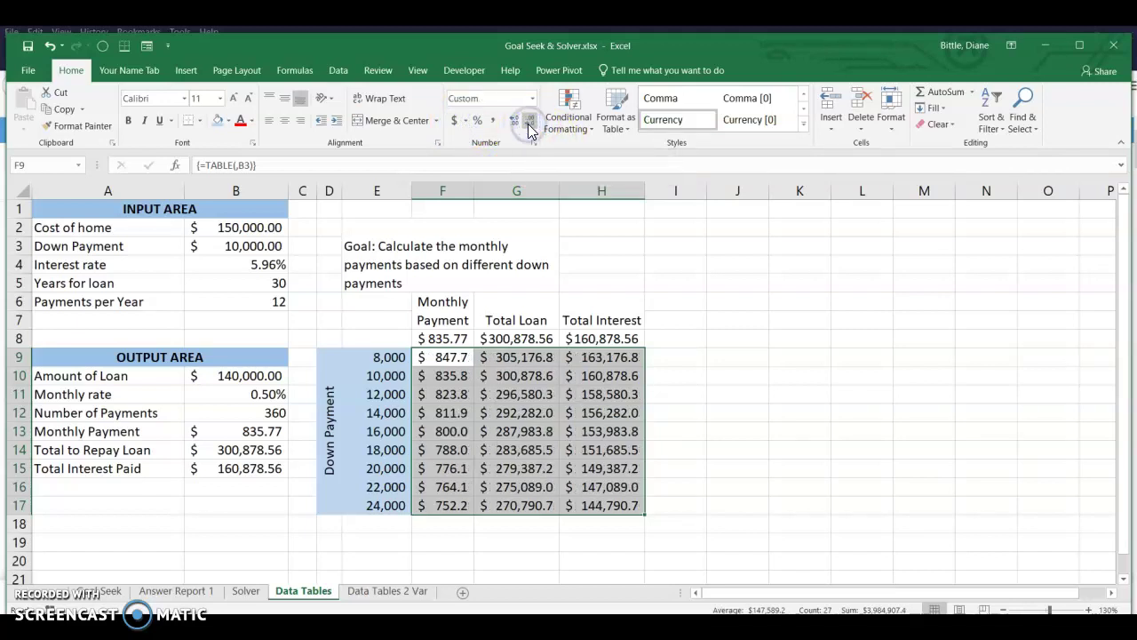
left_click(512, 123)
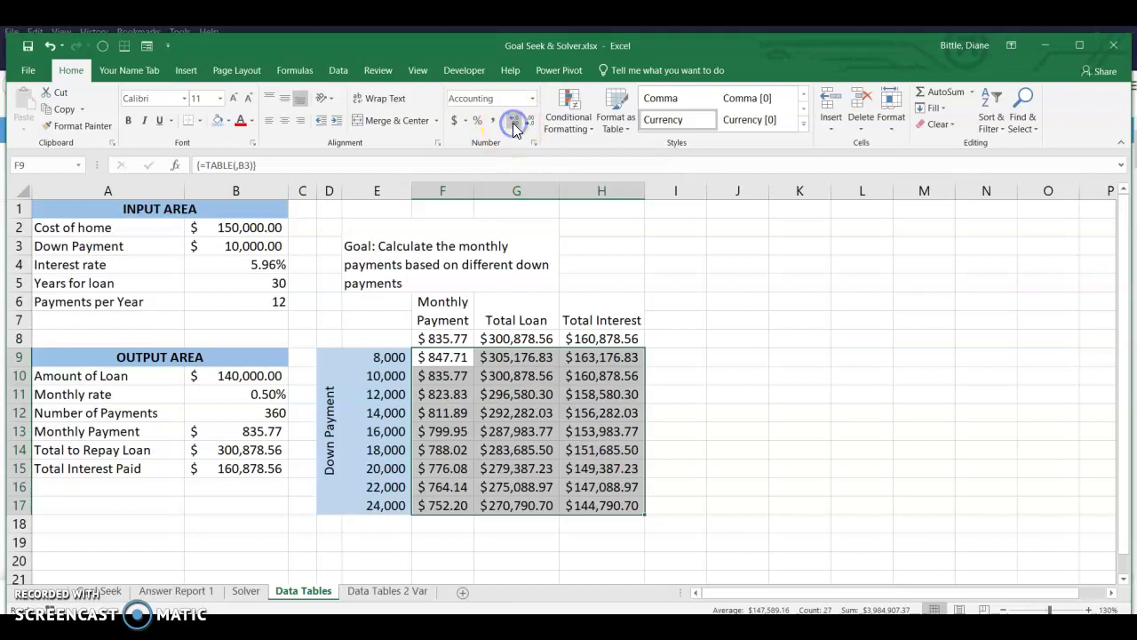
left_click(793, 384)
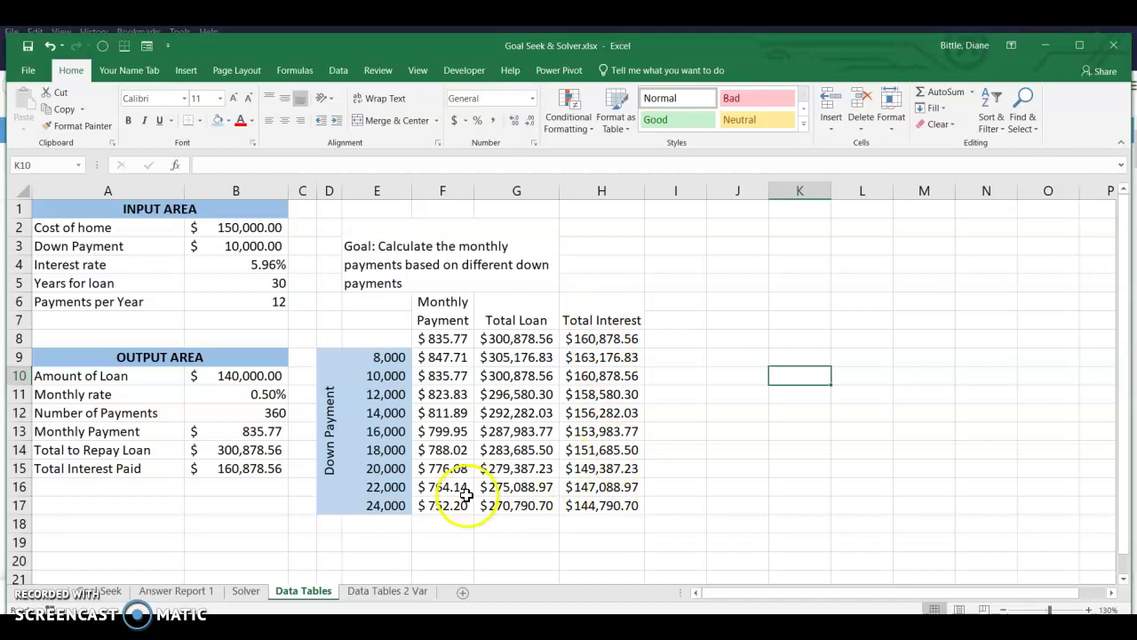
Step: On the Data Tables 2 Var sheet, link corner cell E7 to the calculated monthly payment with =B12
left_click(393, 593)
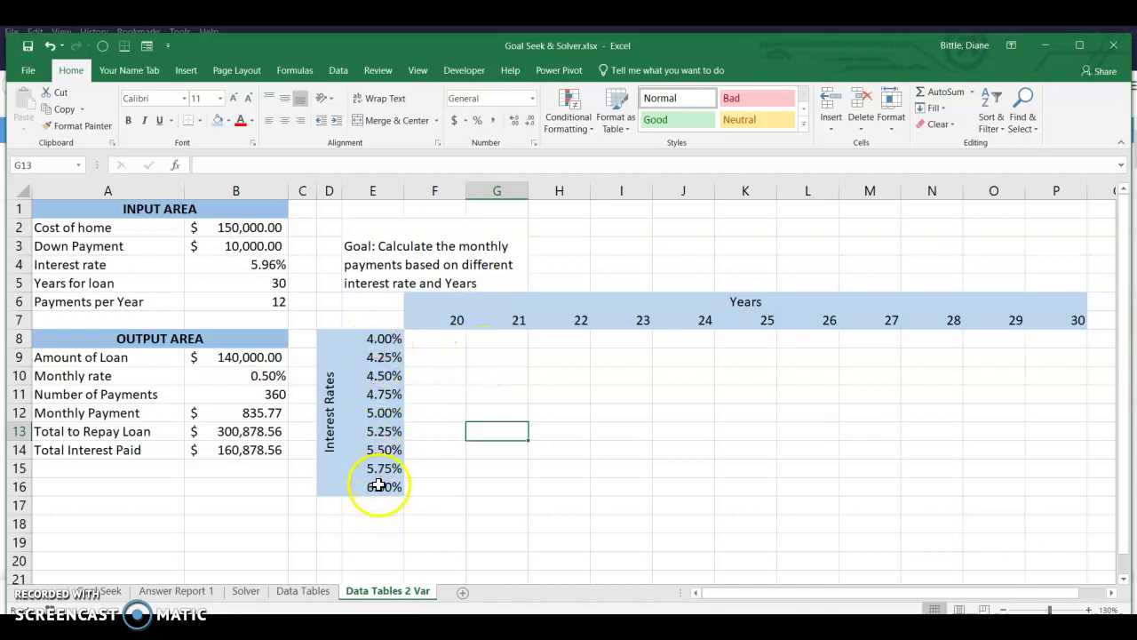
left_click(388, 363)
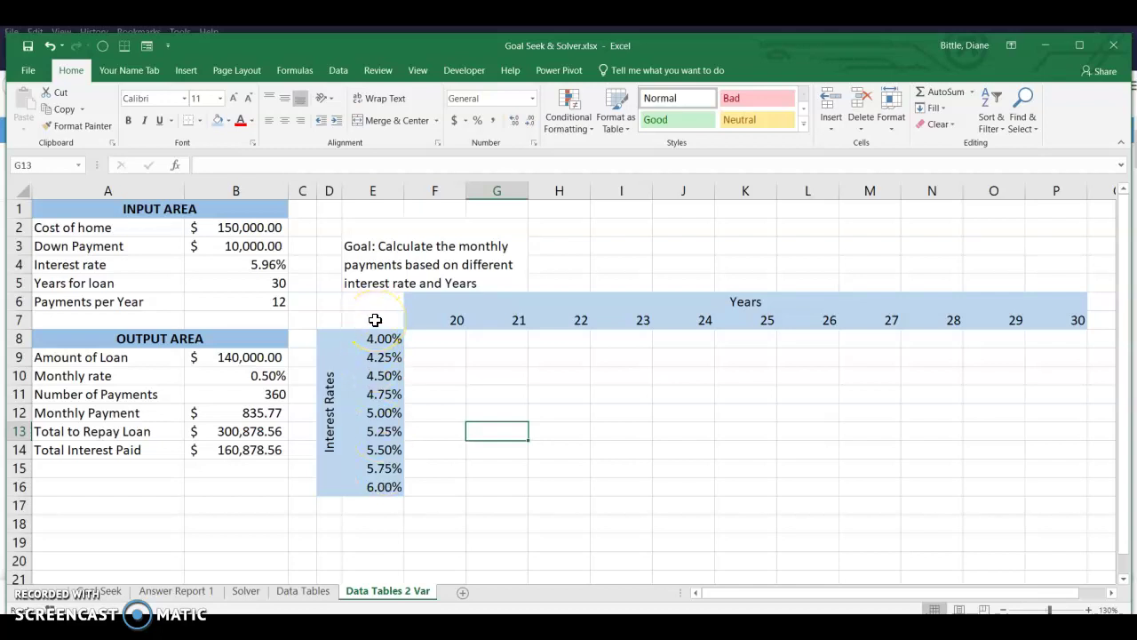
left_click(375, 319)
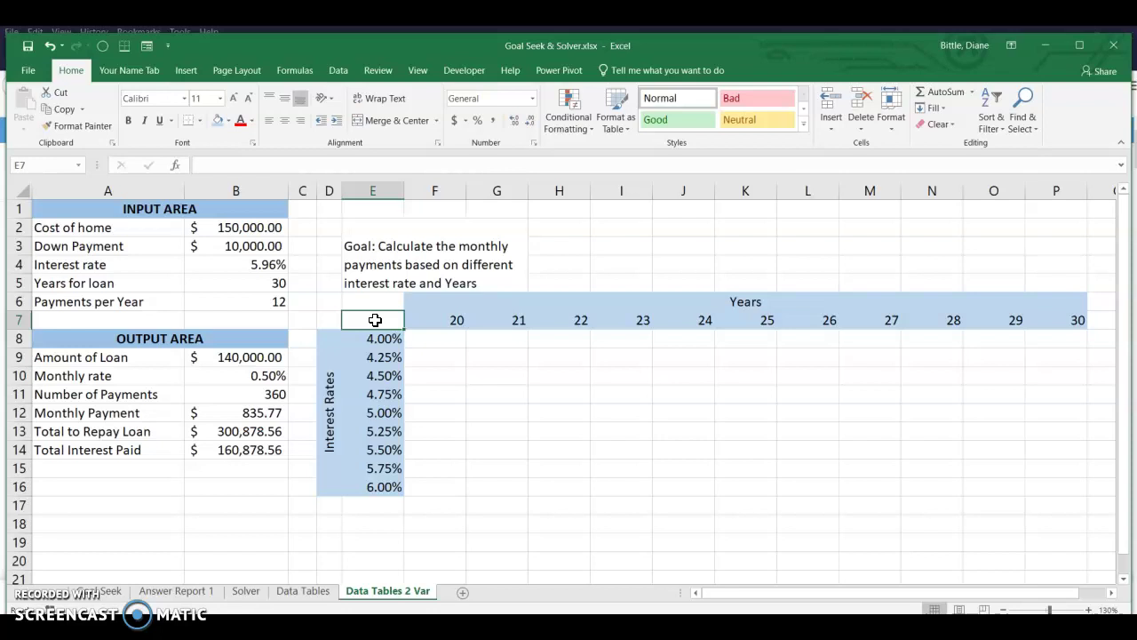
type("=")
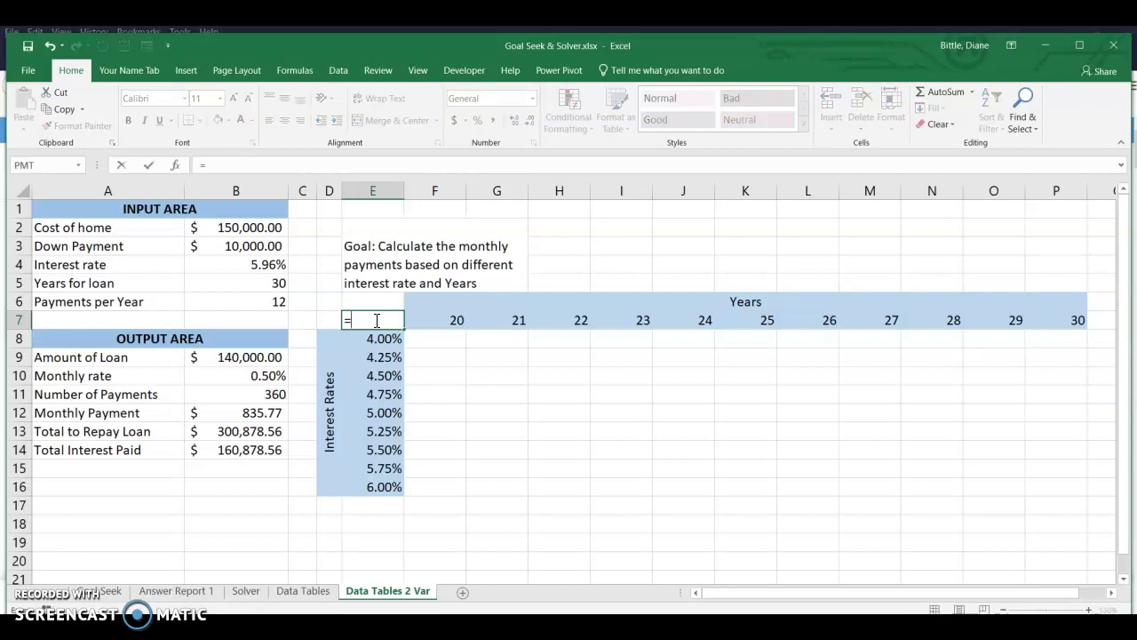
left_click(253, 415)
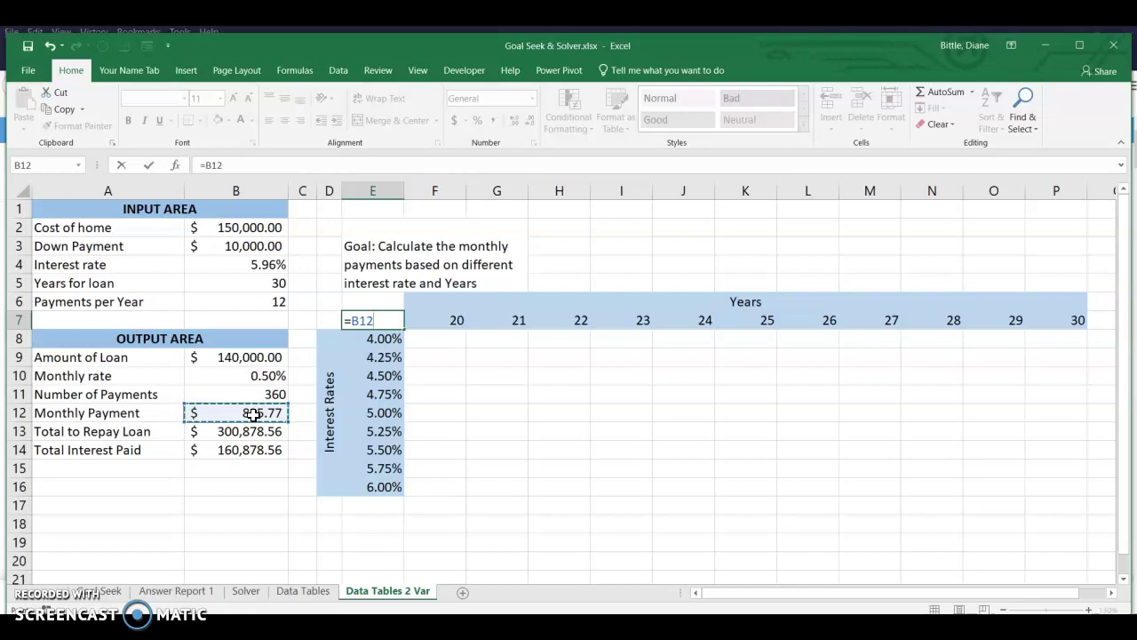
key("Return")
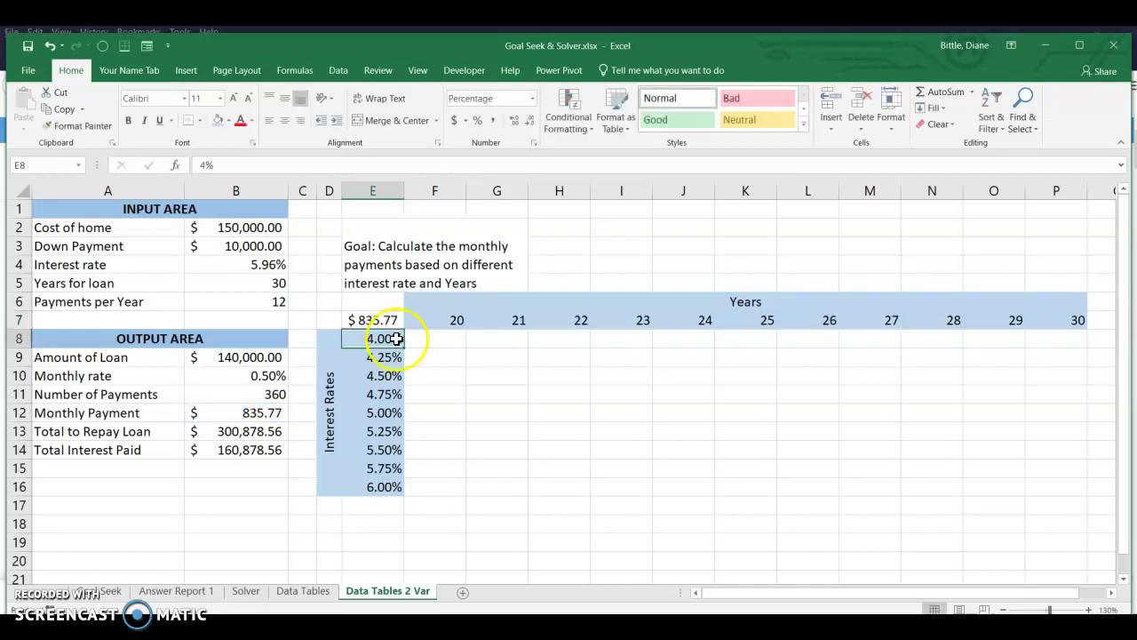
Step: Create a two-variable What-If data table over E7:P16, using years in B5 as row input cell and interest rate in B4 as column input cell
left_click_drag(375, 319, 1044, 486)
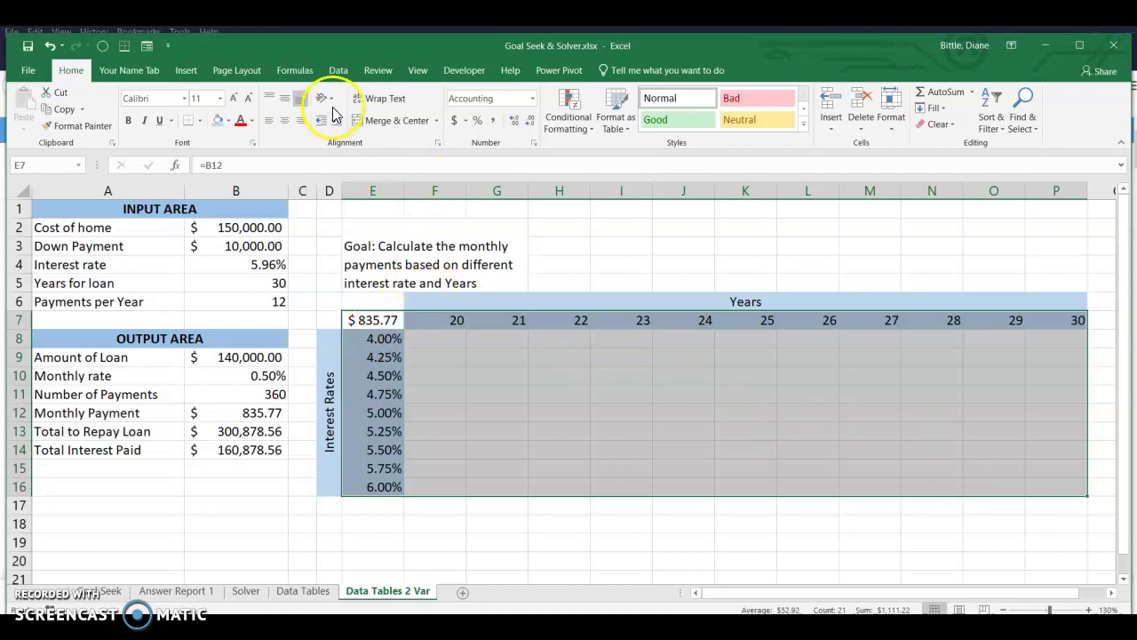
left_click(337, 73)
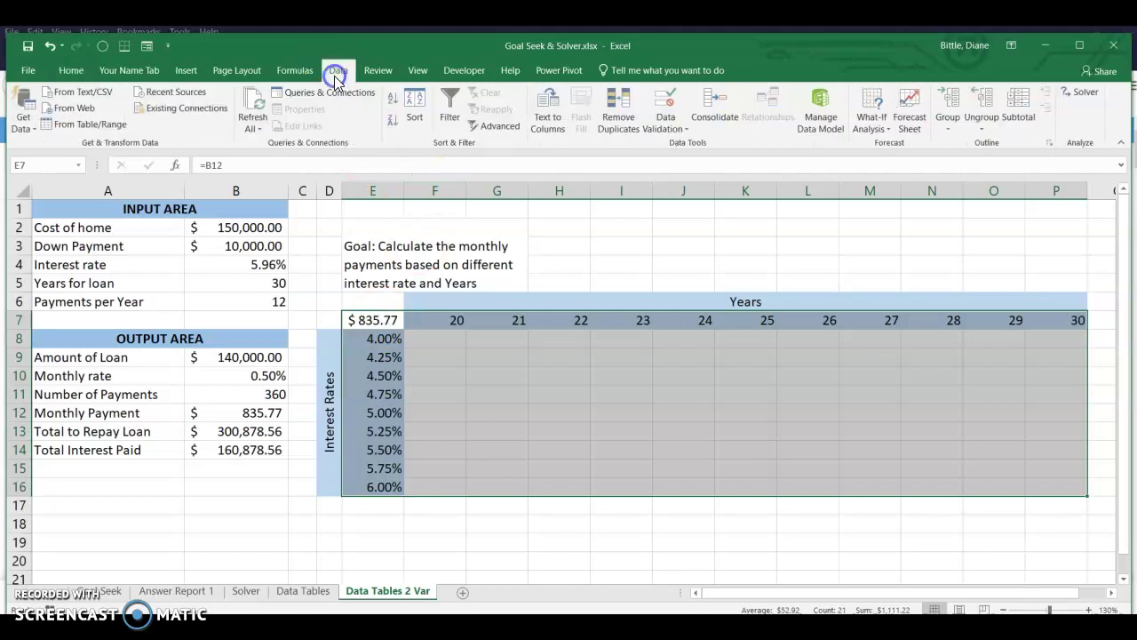
left_click(871, 120)
left_click(895, 183)
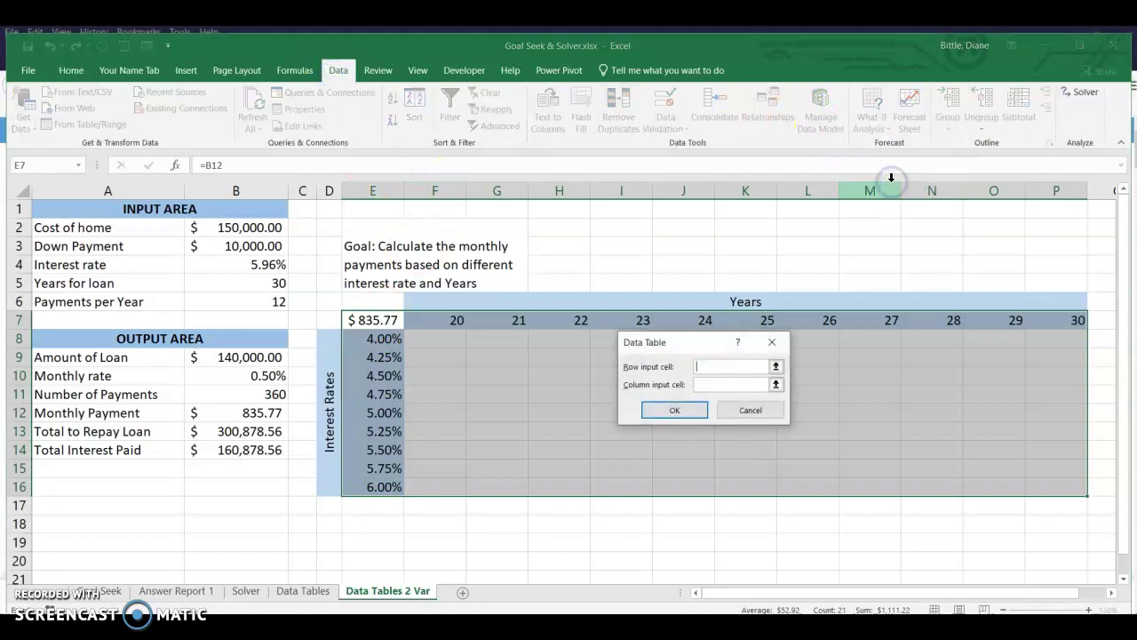
left_click(269, 281)
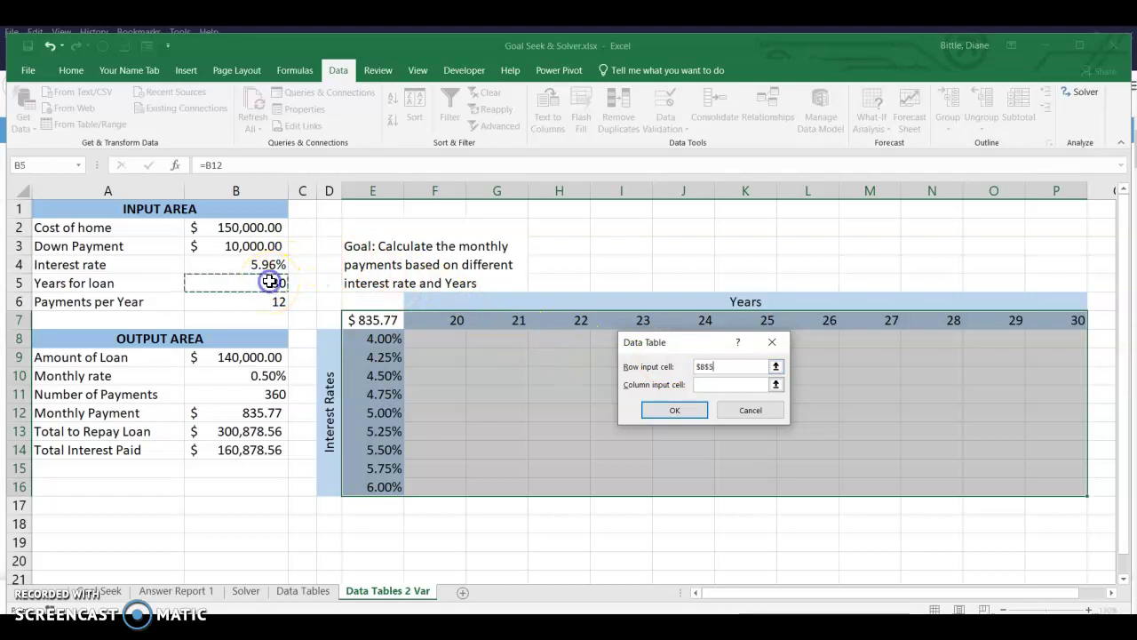
left_click(711, 385)
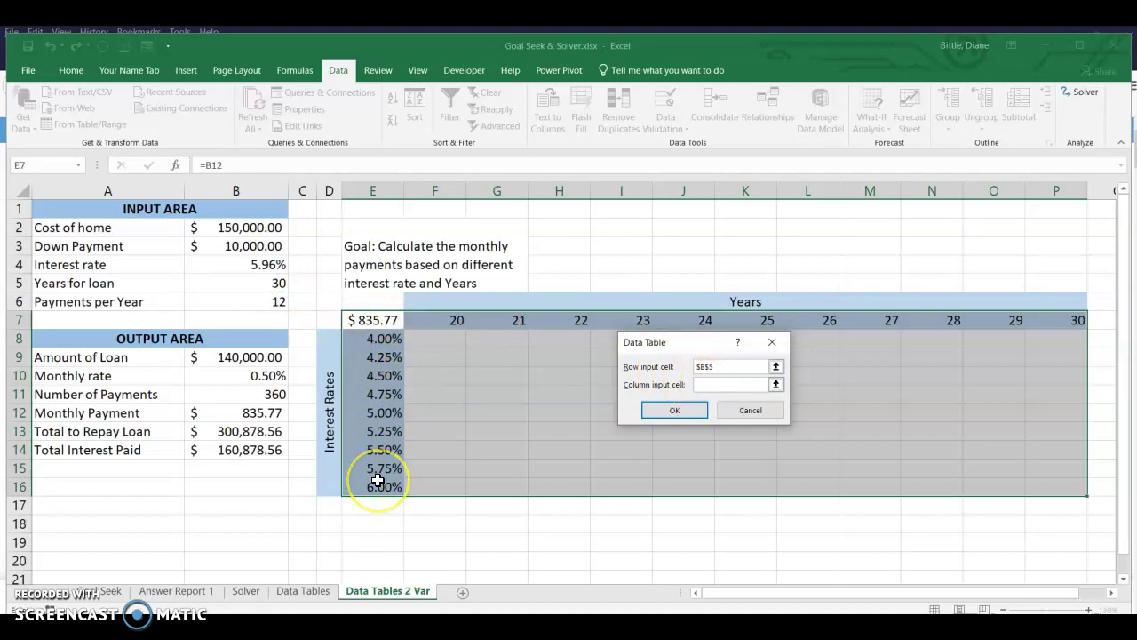
left_click(266, 264)
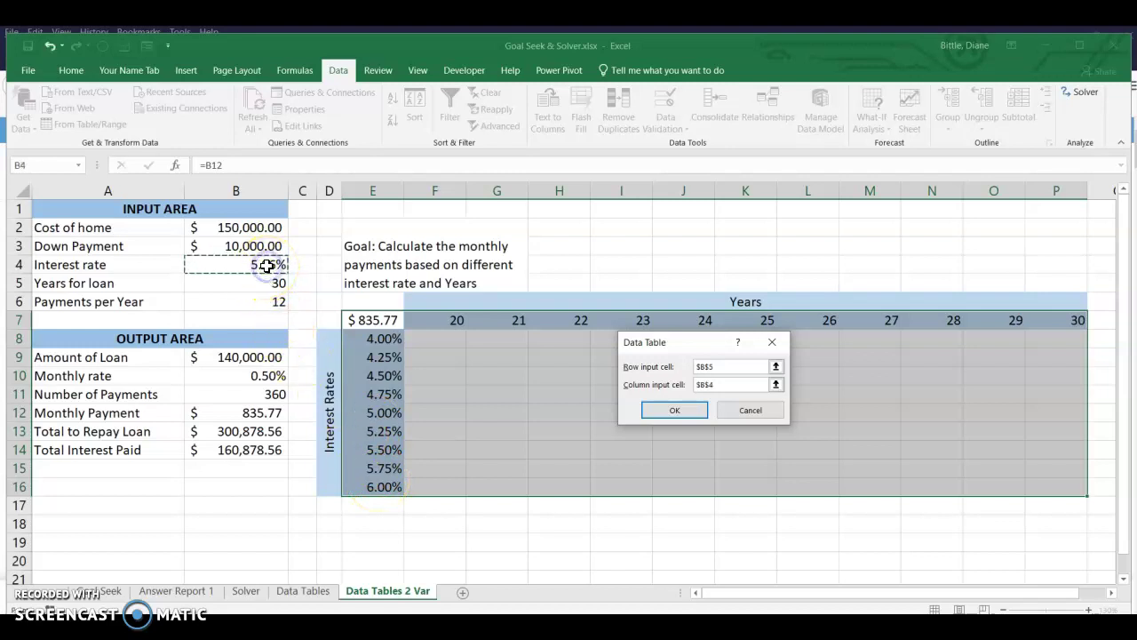
left_click(676, 410)
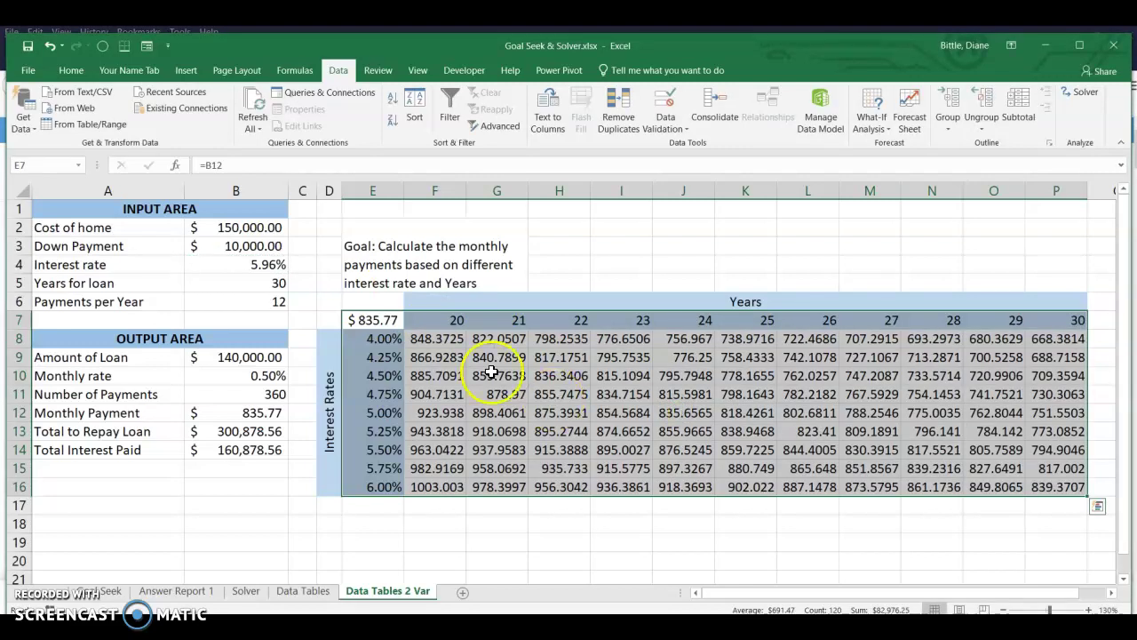
Step: Format the two-variable data table results in F8:P16 as Accounting with dollar signs and two decimal places
left_click_drag(434, 341, 1053, 494)
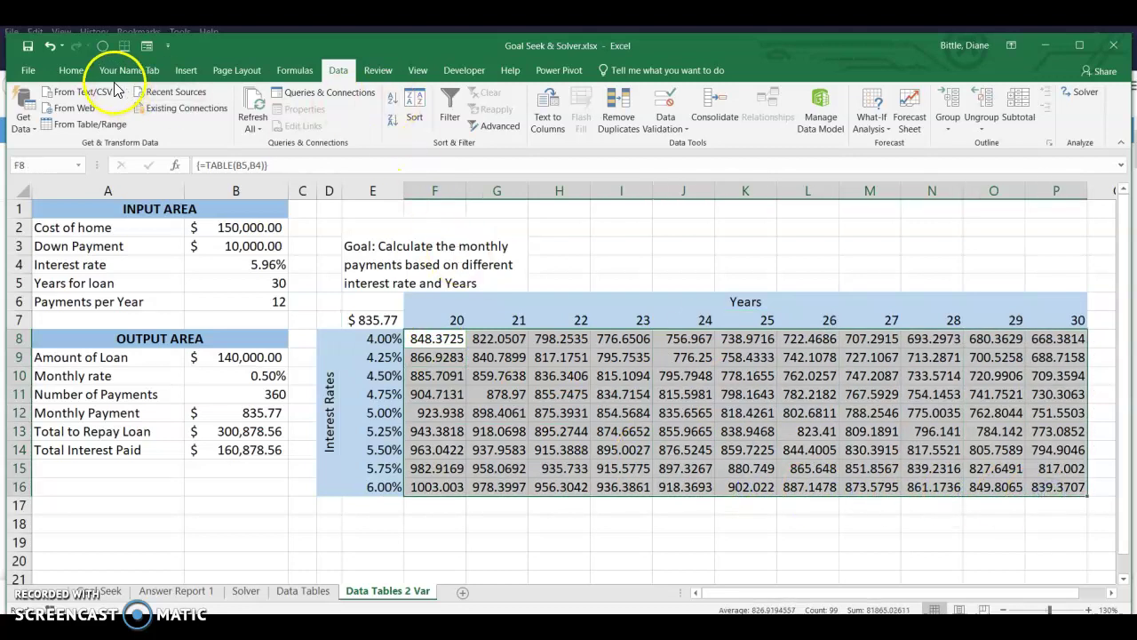
left_click(71, 71)
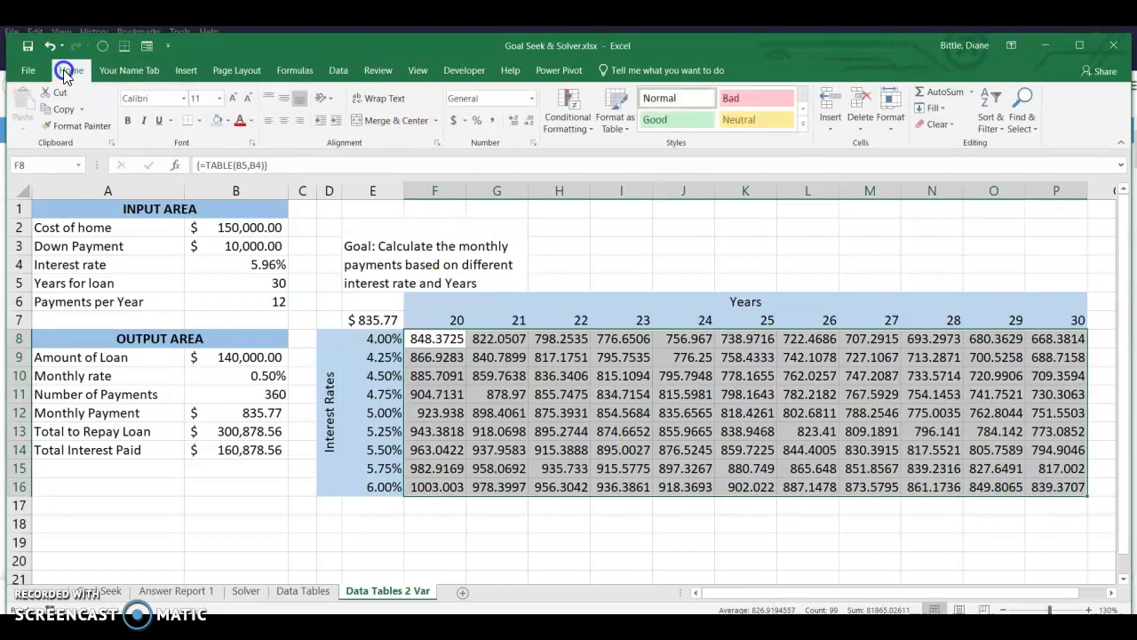
left_click(454, 120)
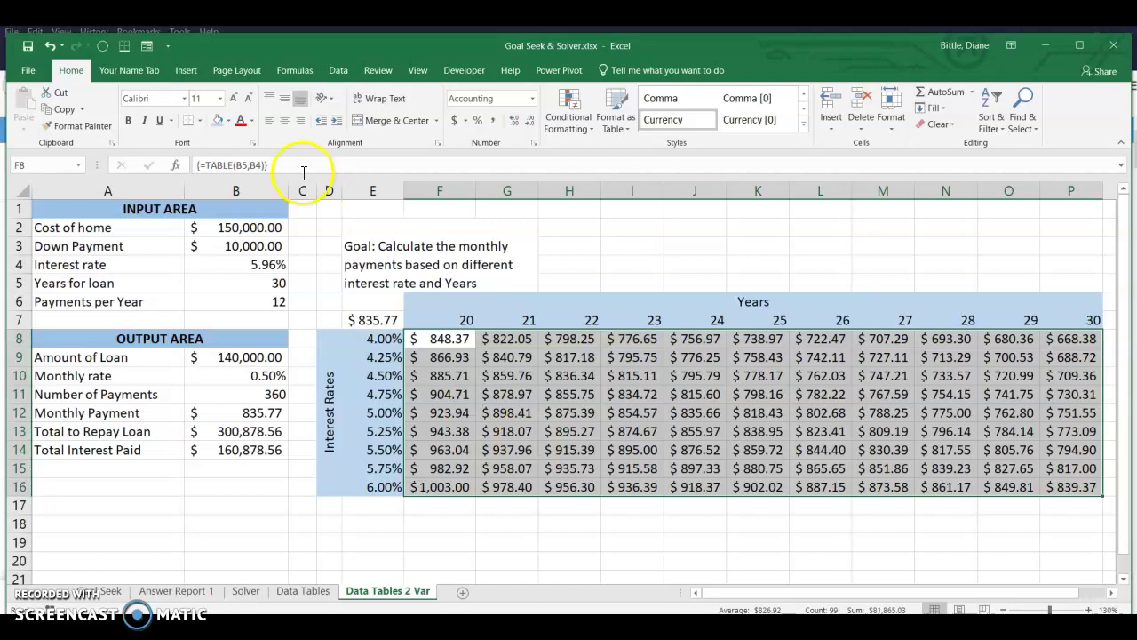
Step: Add a conditional formatting rule to F8:P16 that highlights payments between 750 and 850 with Green Fill with Dark Green Text
left_click(568, 130)
mouse_move(585, 158)
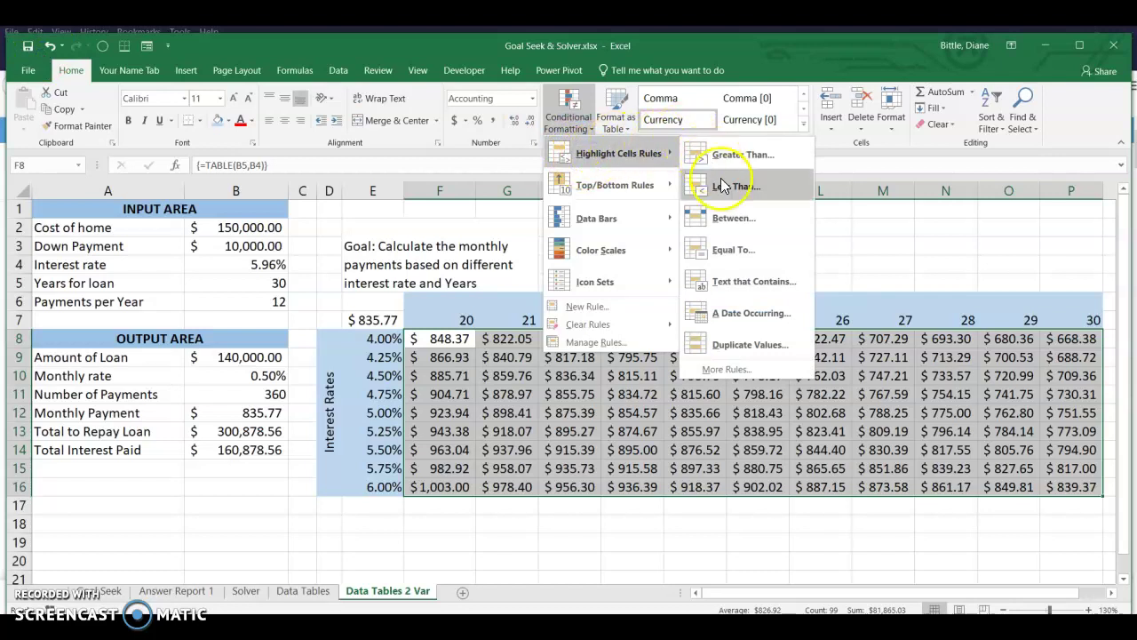
left_click(734, 213)
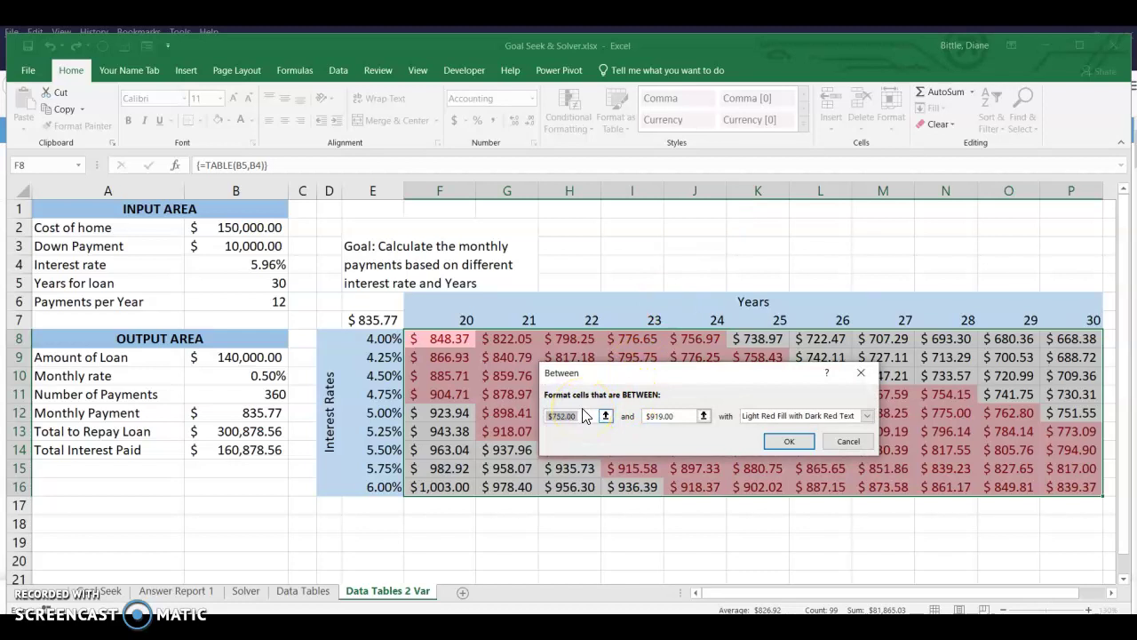
type("750")
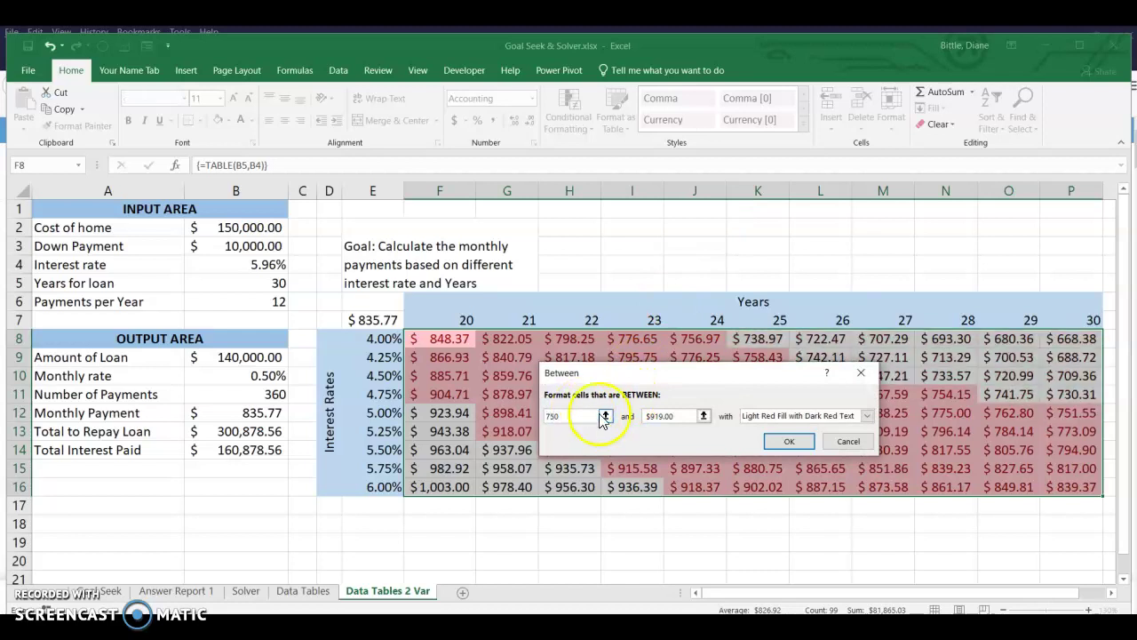
left_click(673, 418)
left_click(610, 425)
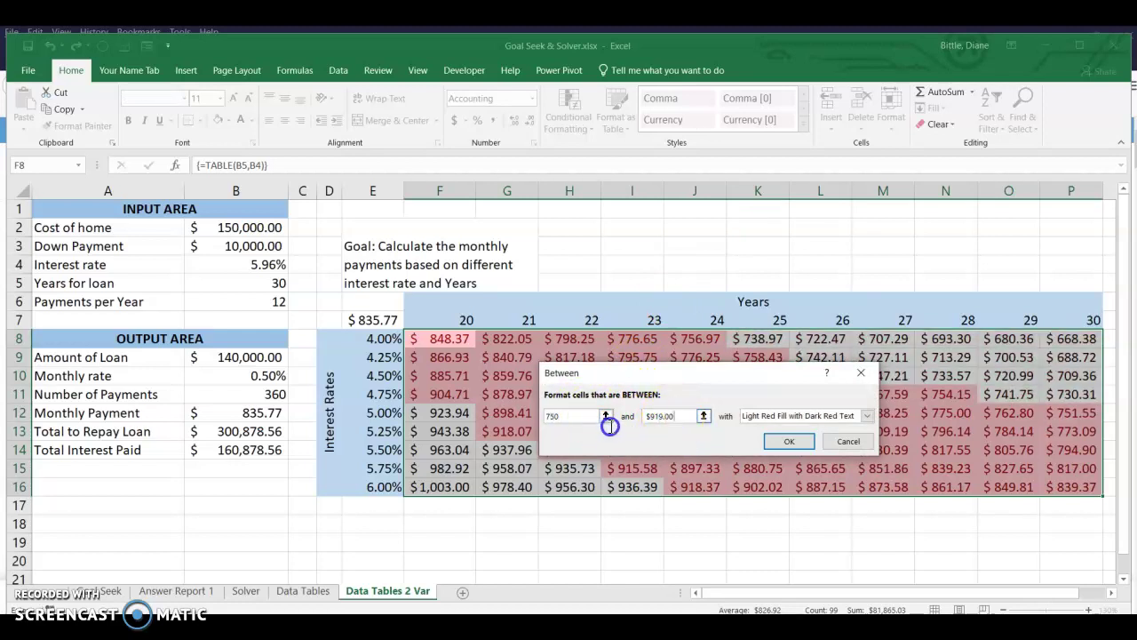
left_click(674, 416)
left_click_drag(674, 415, 648, 417)
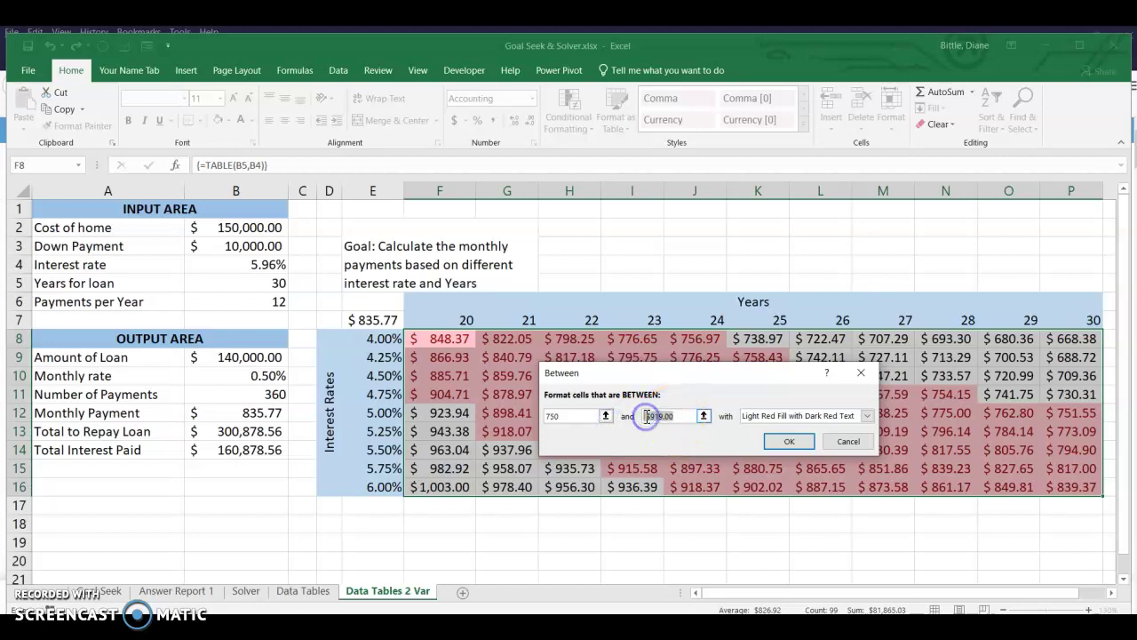
type("850")
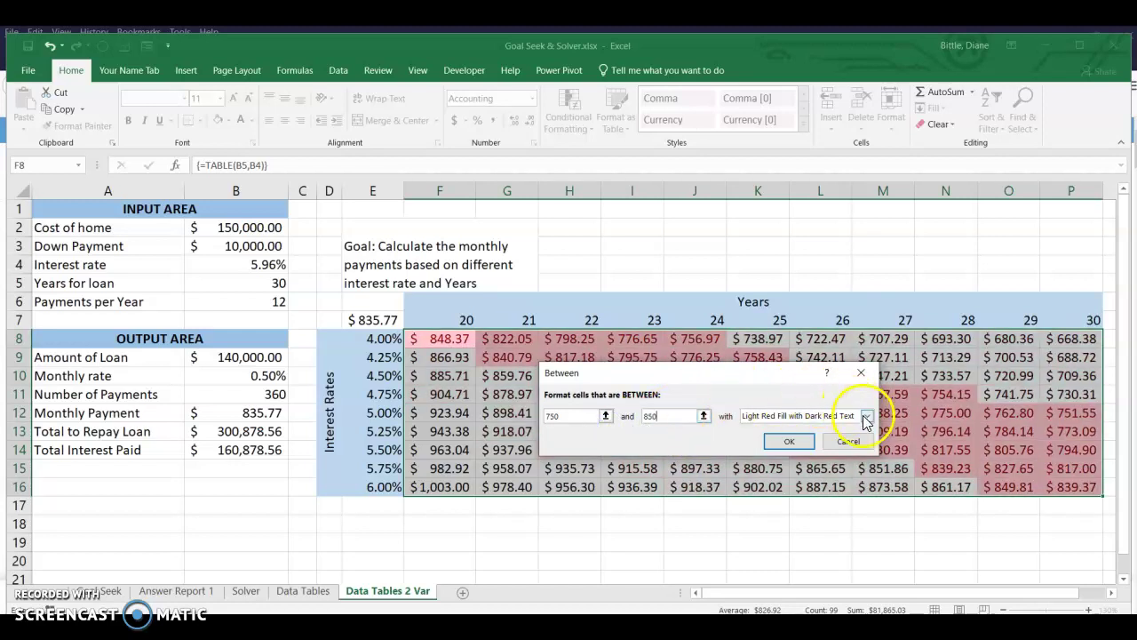
left_click(866, 416)
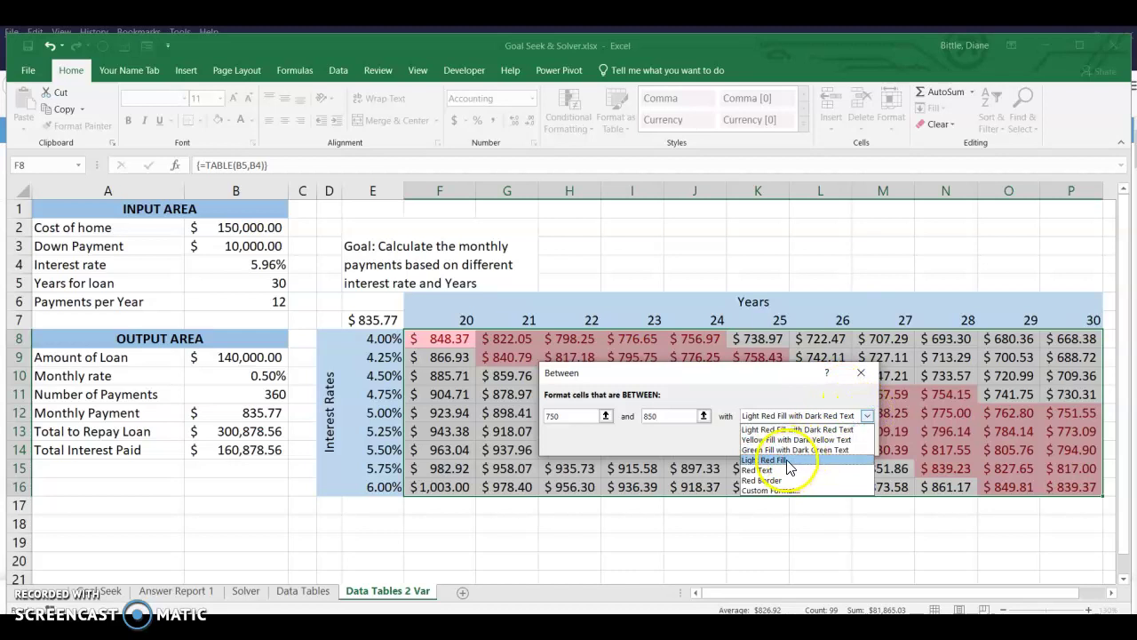
left_click(788, 450)
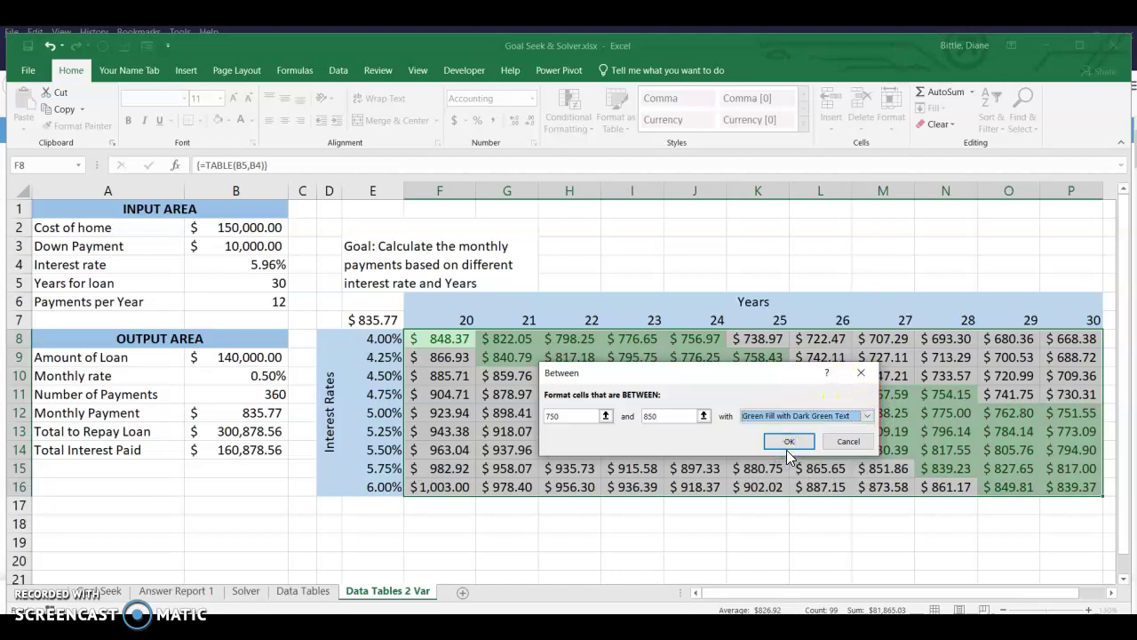
left_click(787, 446)
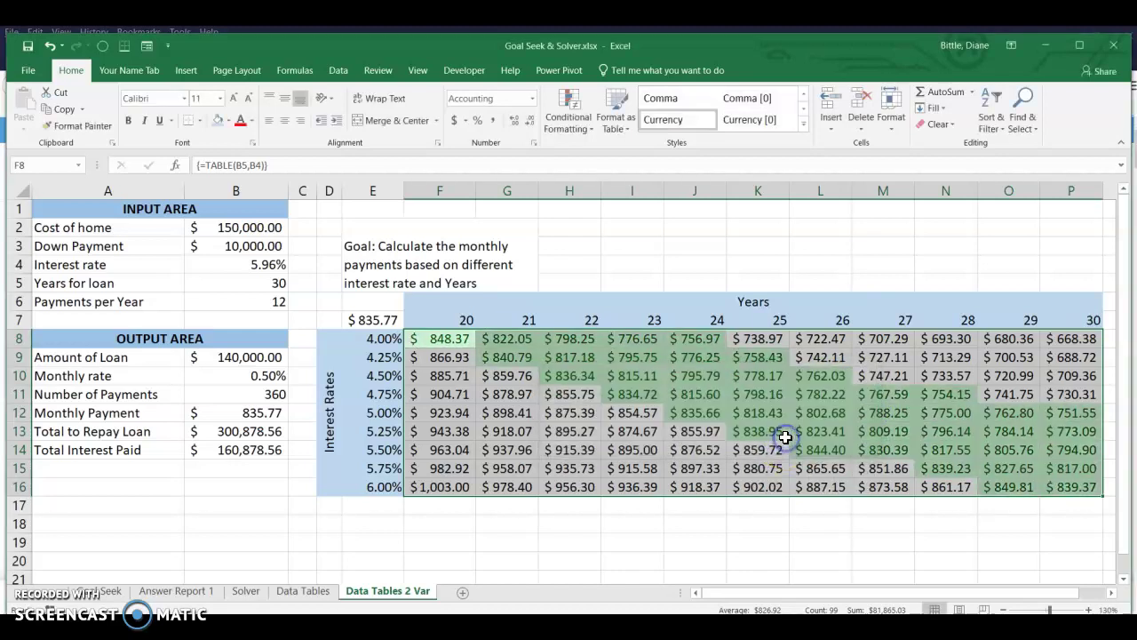
left_click(676, 467)
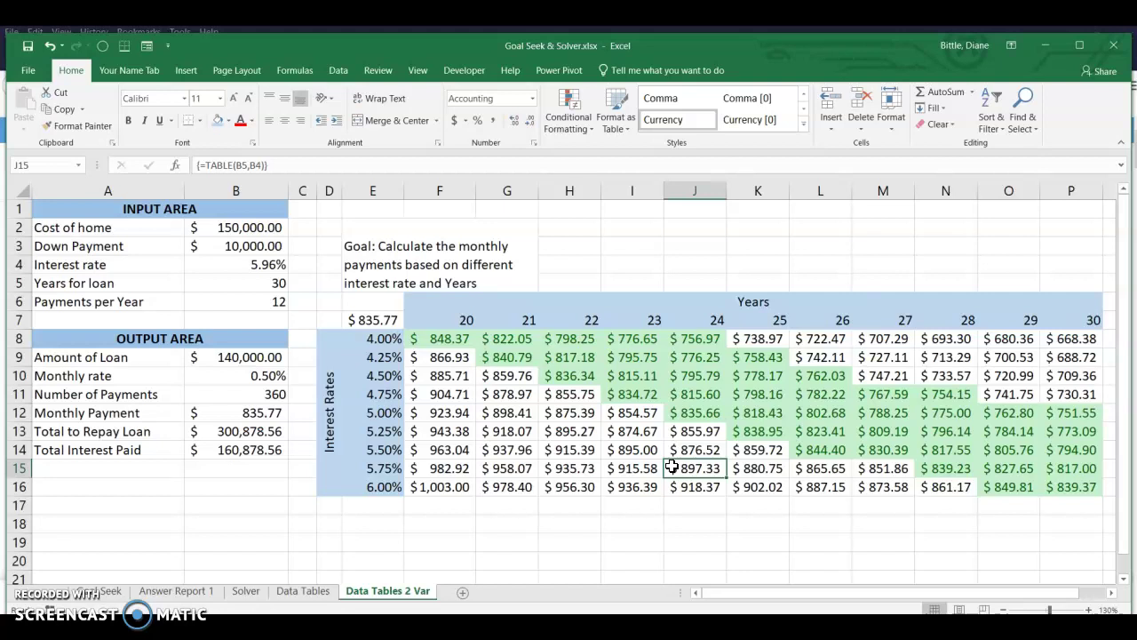
Step: Review the formulas behind corner cell E7, the monthly payment in B12, the monthly rate in B10 and the number of payments in B11
left_click(379, 320)
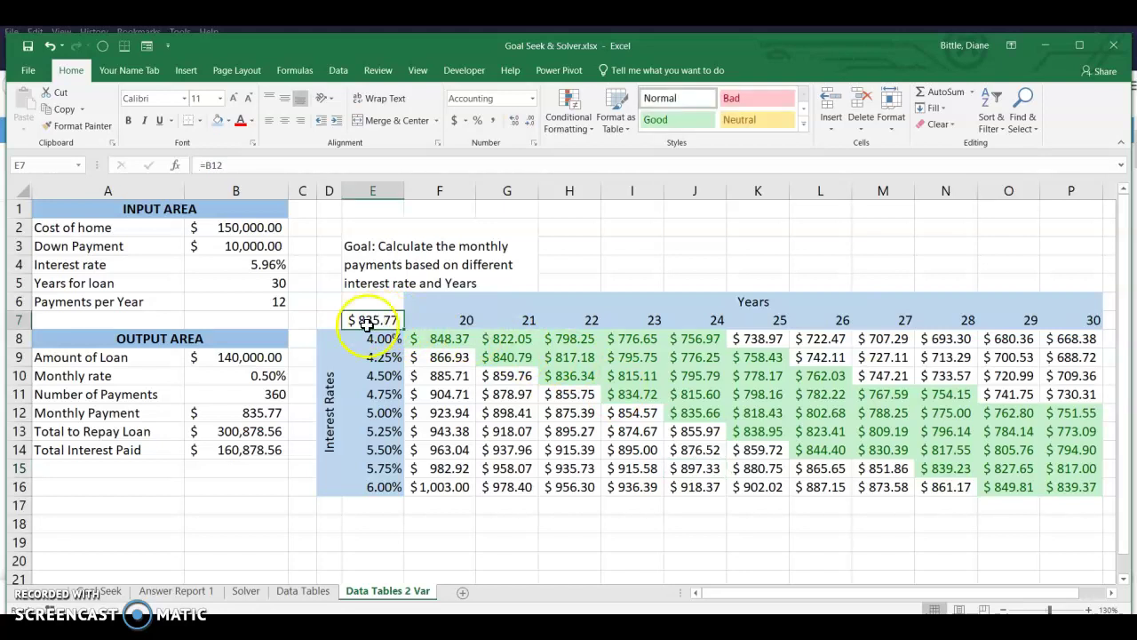
left_click(256, 413)
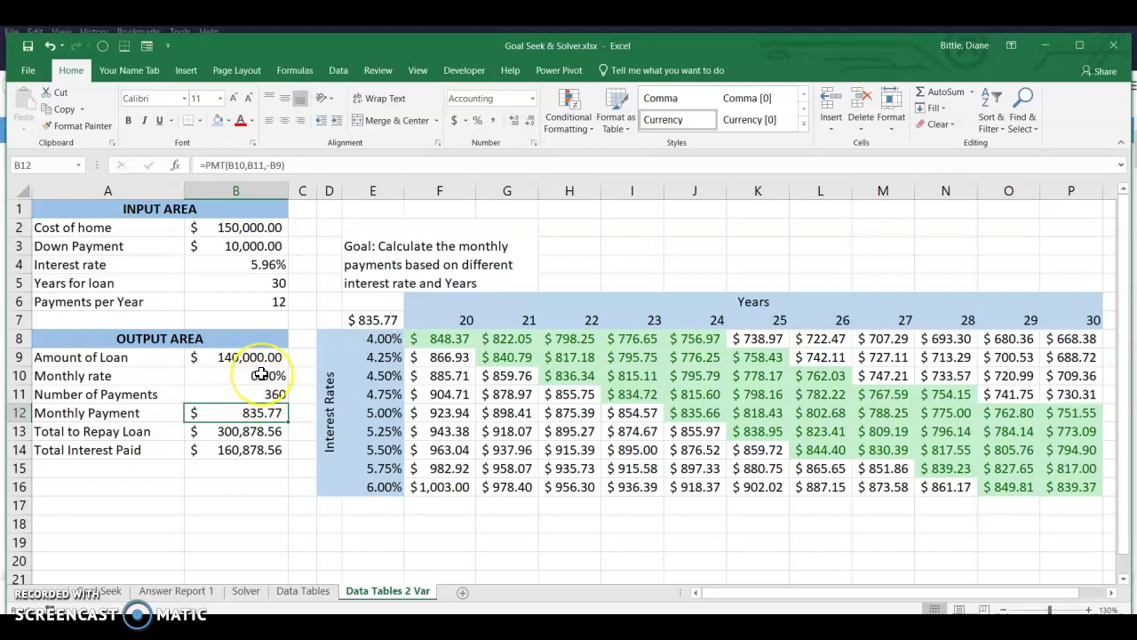
left_click(258, 374)
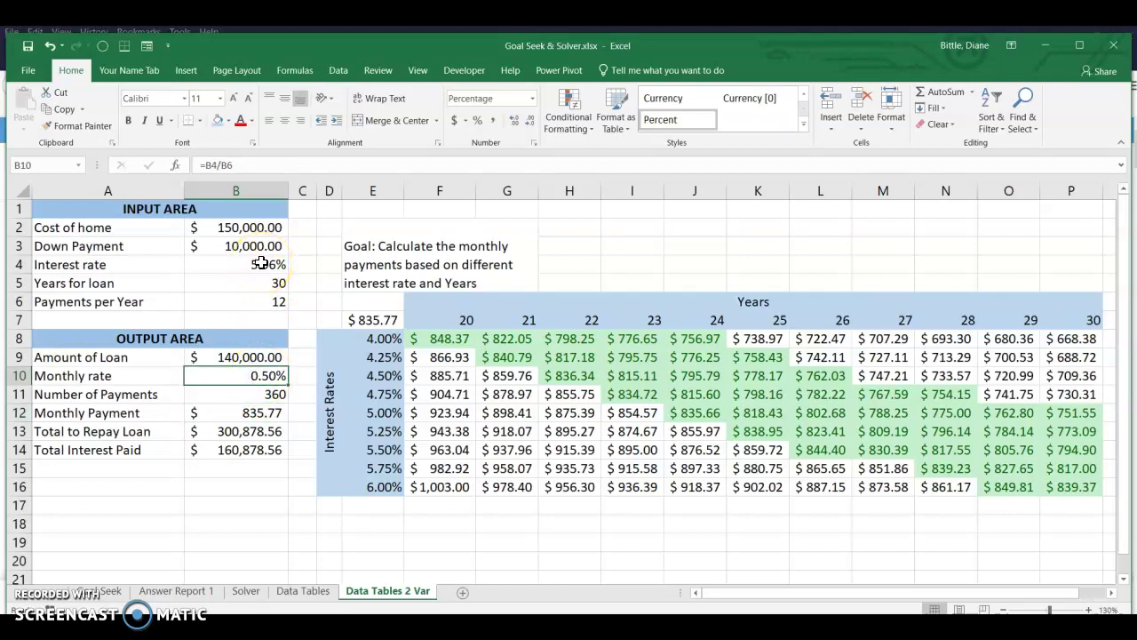
left_click(268, 396)
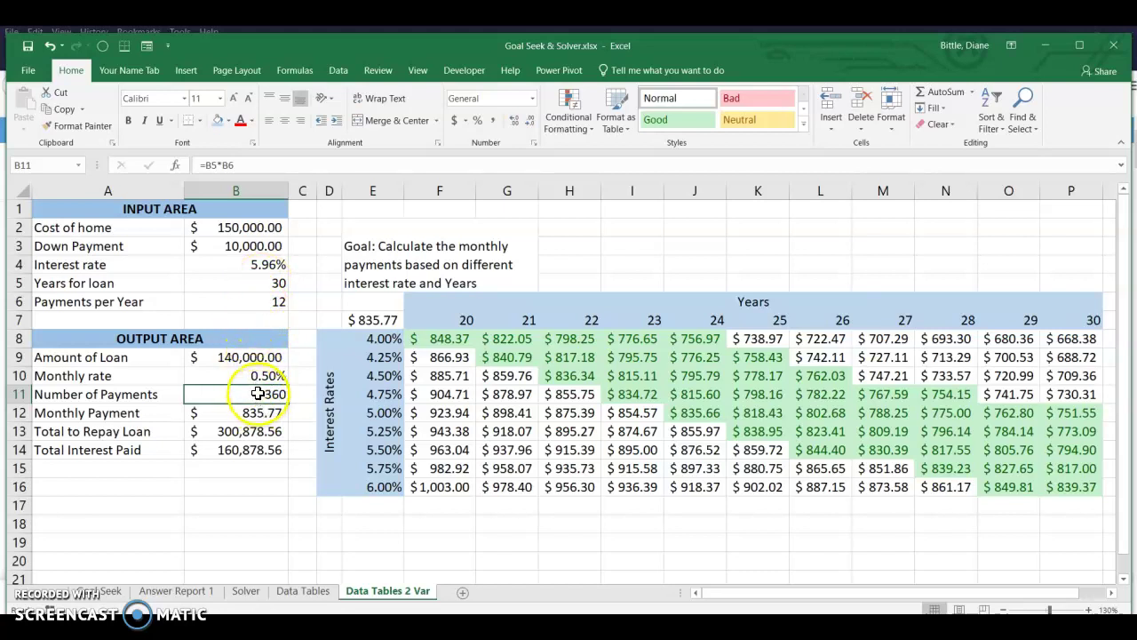
left_click(387, 324)
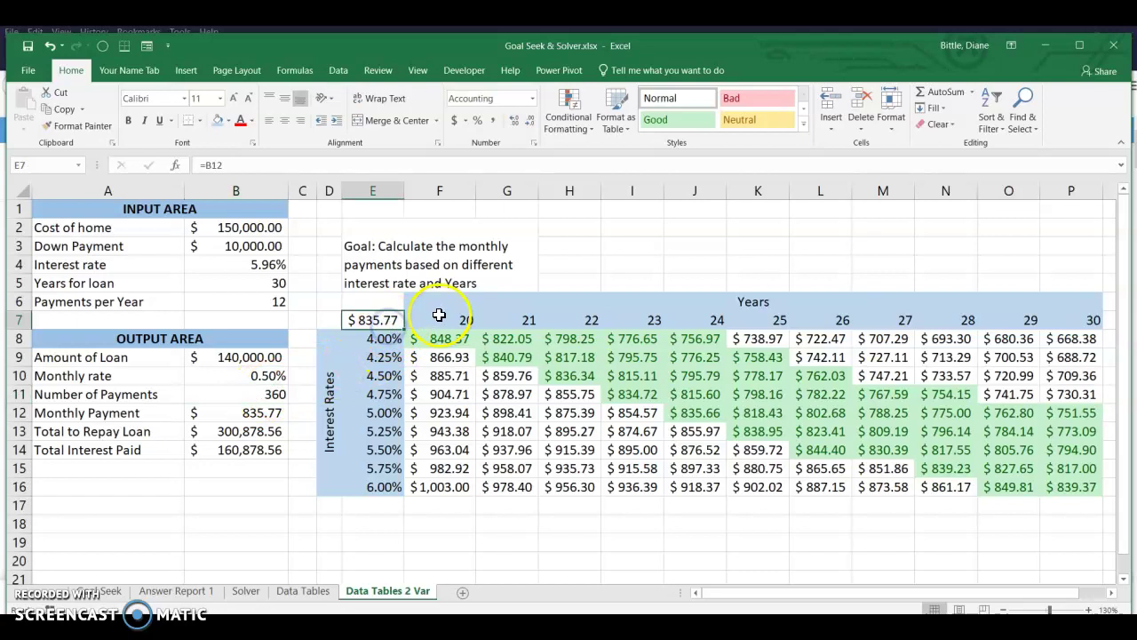